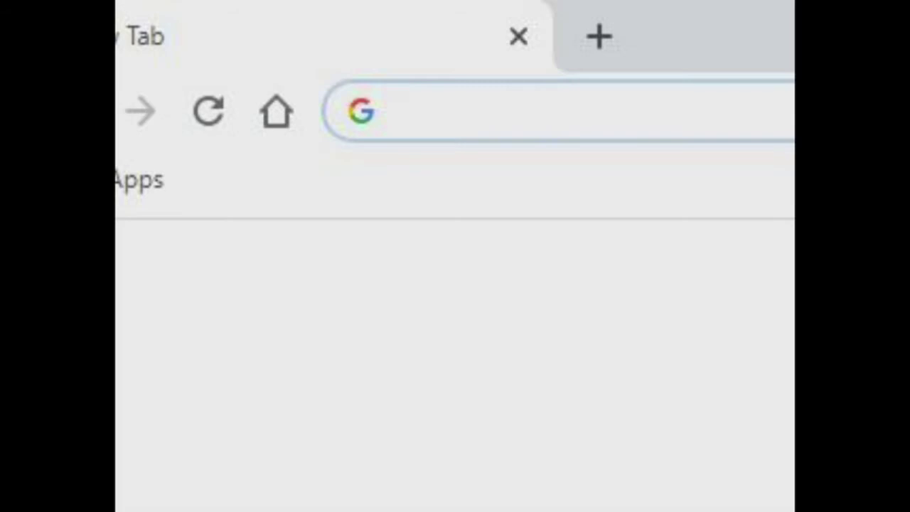
Go to pixlr.com and launch the Advanced Pixlr E editor
{"action": "type", "text": "pi"}
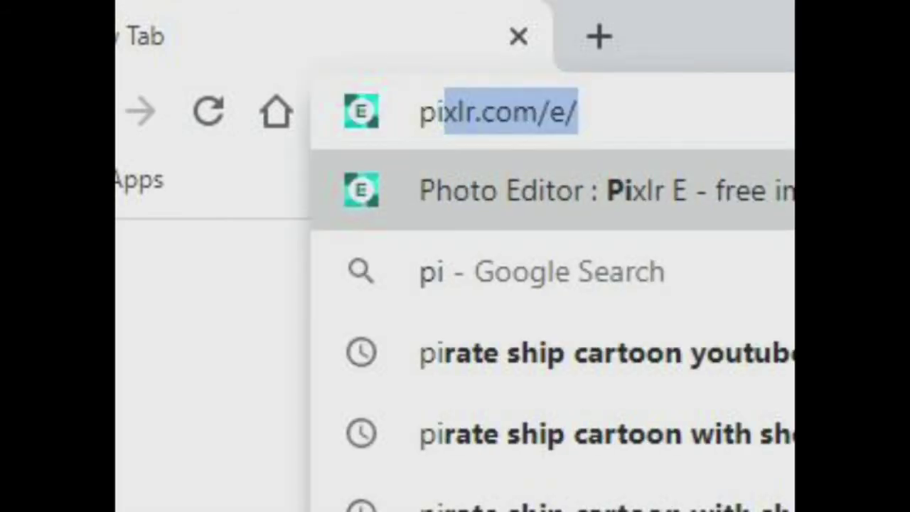
{"action": "type", "text": "xlr.co"}
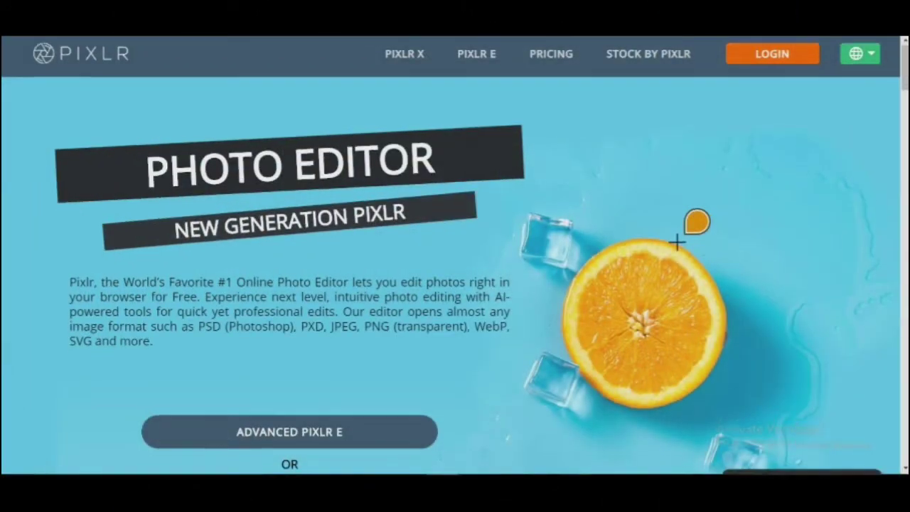
{"action": "scroll", "coordinate": [455, 284], "scroll_direction": "down", "scroll_amount": 3}
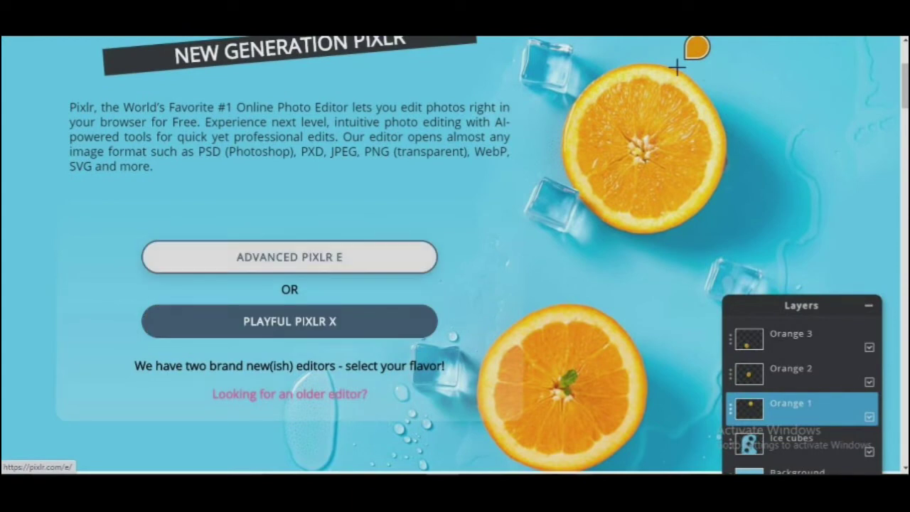
{"action": "left_click", "coordinate": [313, 257]}
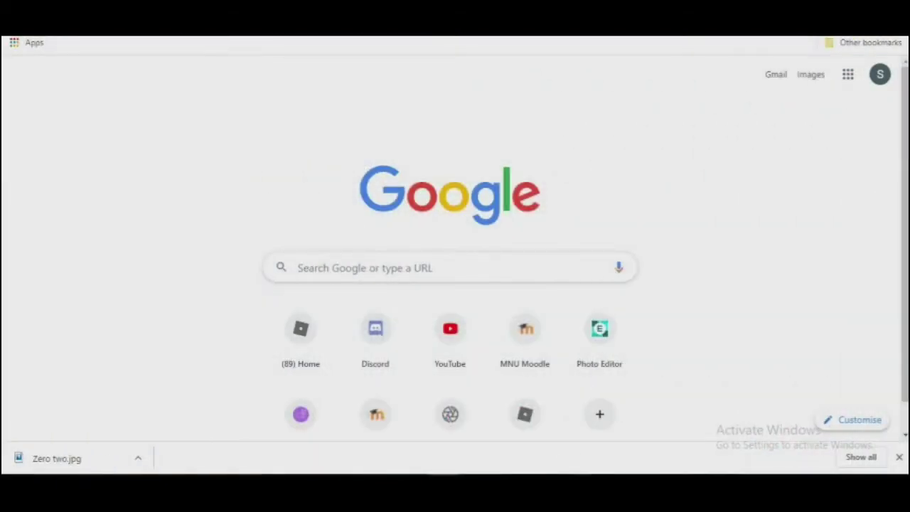
Search Google Images for "roblox shirt template transparent 2020" and preview shirt templates from the results
{"action": "left_click", "coordinate": [298, 268]}
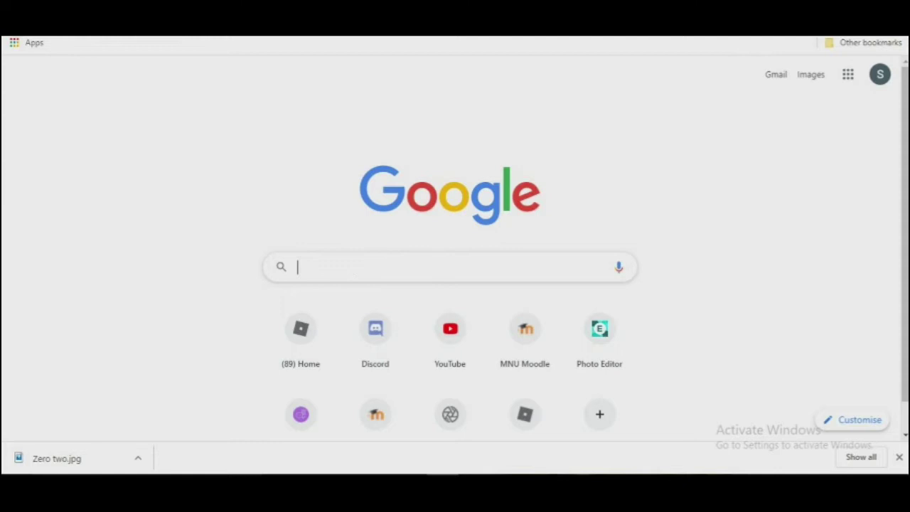
{"action": "type", "text": "roblox"}
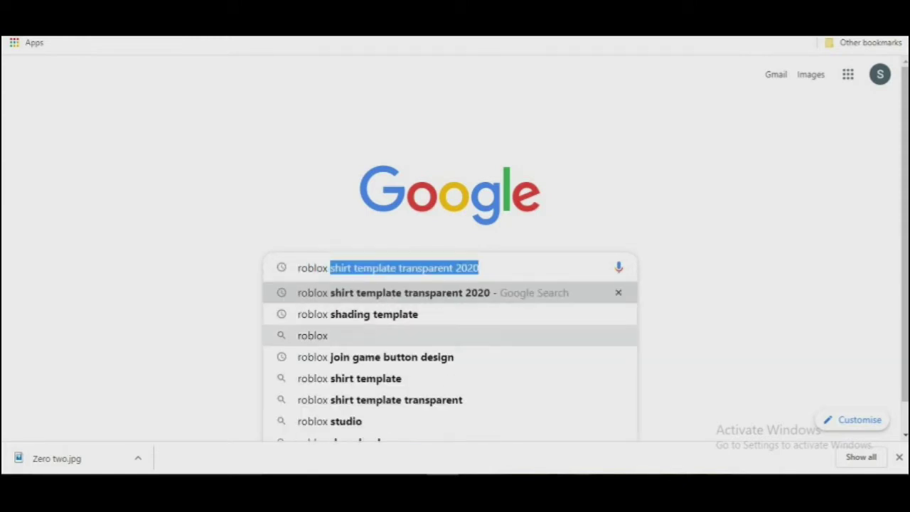
{"action": "left_click", "coordinate": [373, 314]}
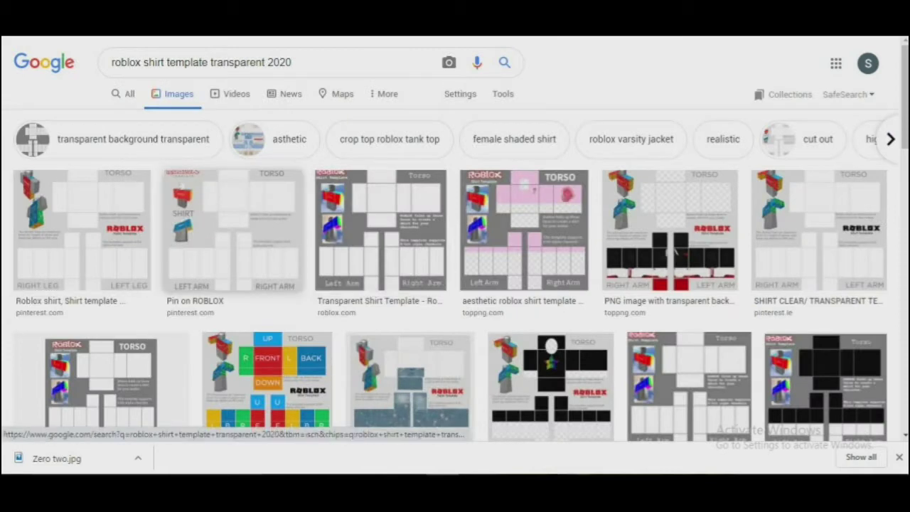
{"action": "left_click", "coordinate": [238, 233]}
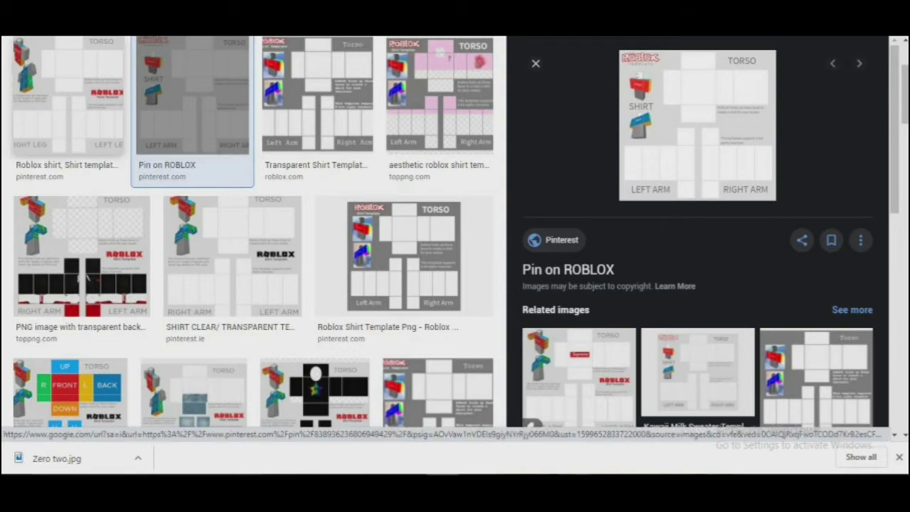
{"action": "left_click", "coordinate": [68, 99]}
{"action": "left_click", "coordinate": [232, 256]}
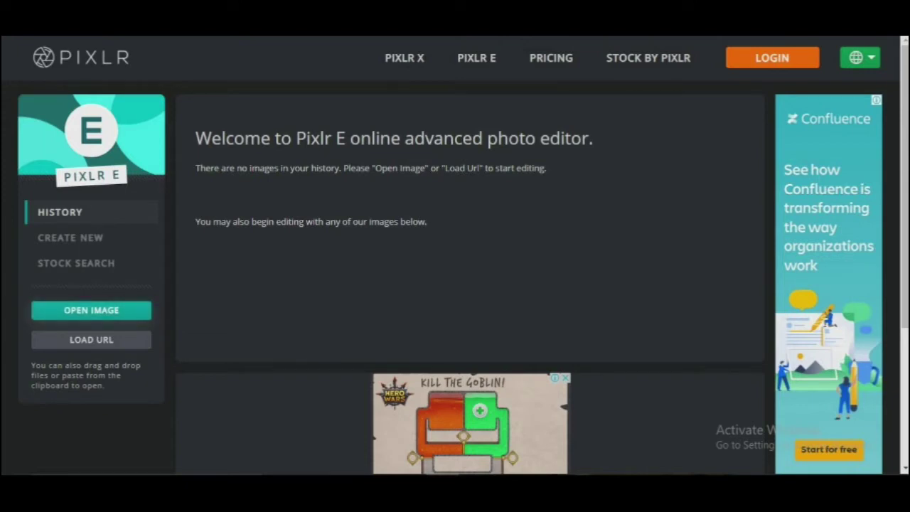
Open the image Shirt temp.png from the Downloads folder in Pixlr E
{"action": "left_click", "coordinate": [91, 311]}
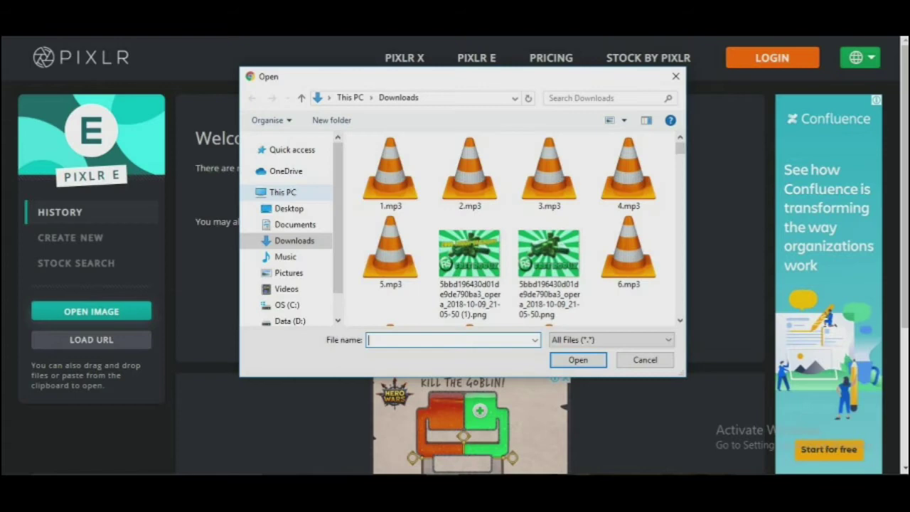
{"action": "scroll", "coordinate": [549, 231], "scroll_direction": "down", "scroll_amount": 1}
{"action": "scroll", "coordinate": [544, 196], "scroll_direction": "down", "scroll_amount": 15}
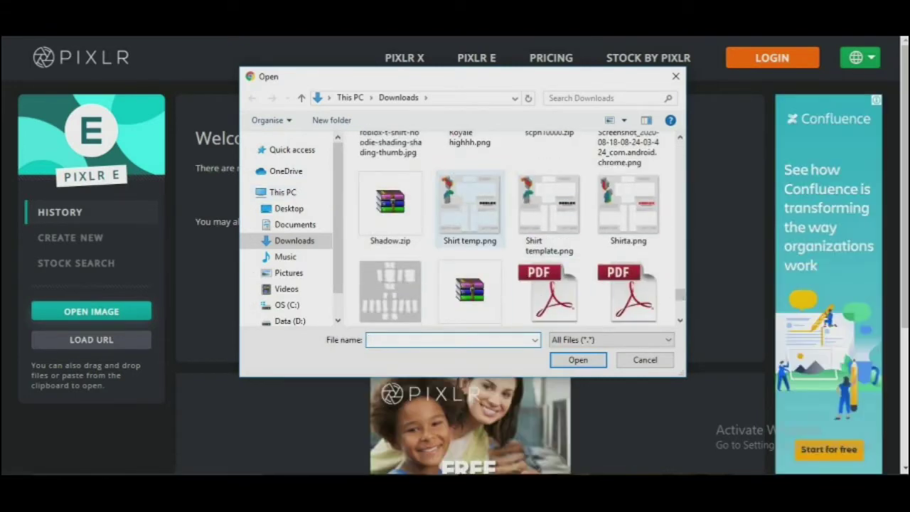
{"action": "left_click", "coordinate": [470, 210]}
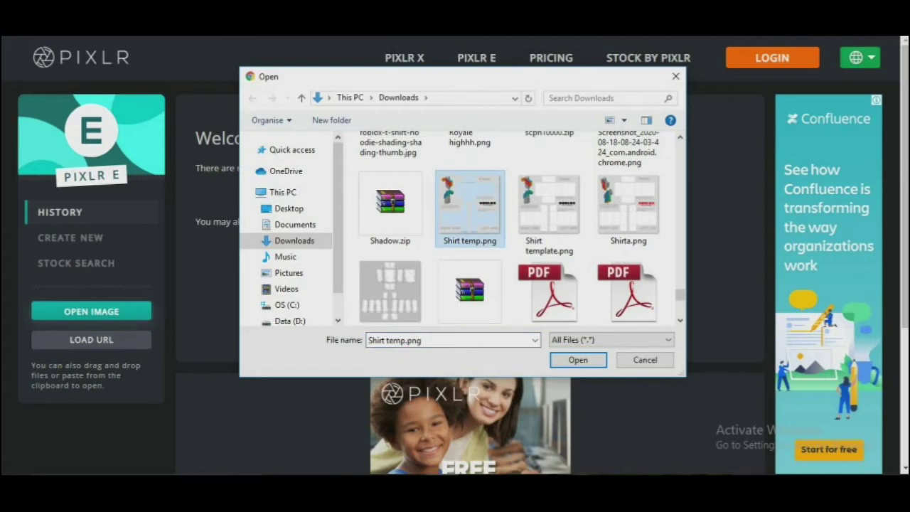
{"action": "left_click", "coordinate": [578, 360]}
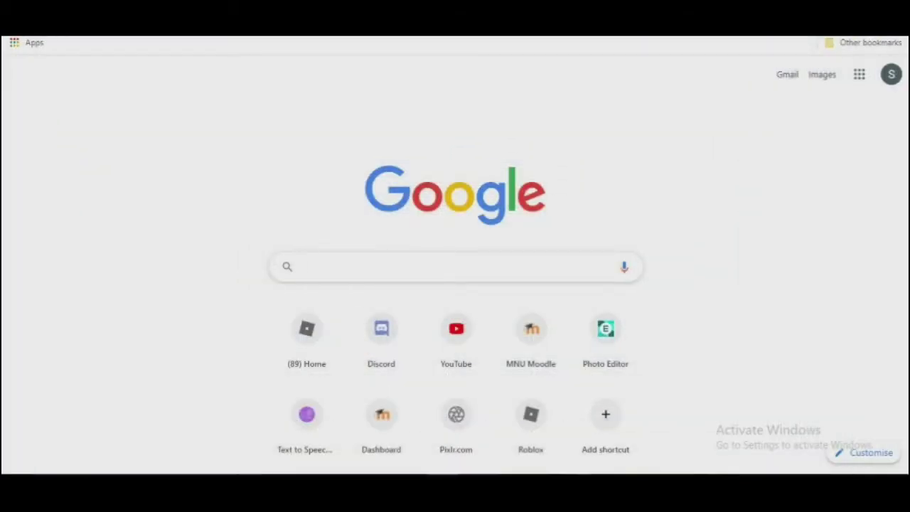
Search Google Images for "red texture roblox"
{"action": "type", "text": "red"}
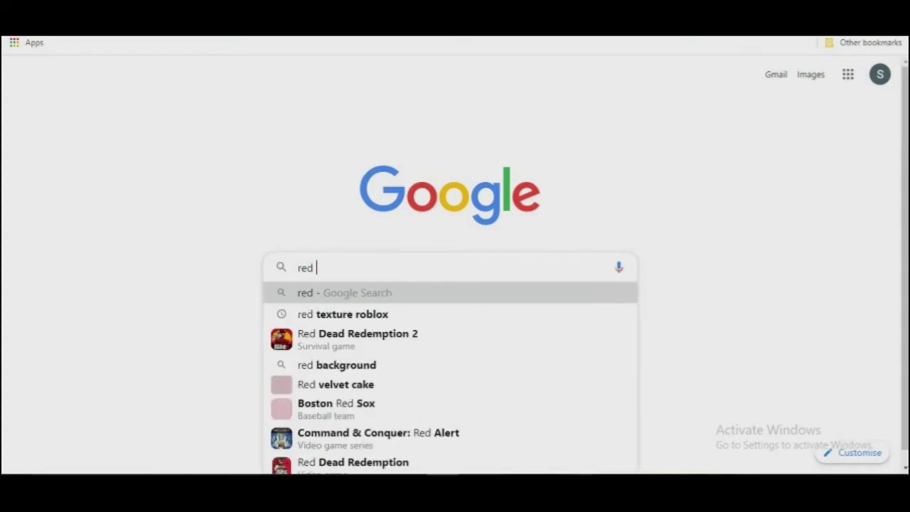
{"action": "key", "text": "Down"}
{"action": "key", "text": "Return"}
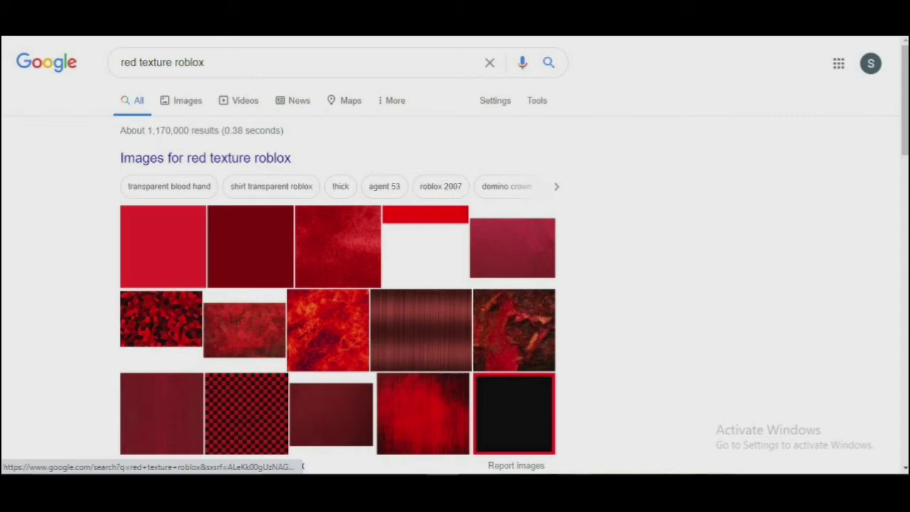
{"action": "left_click", "coordinate": [182, 101]}
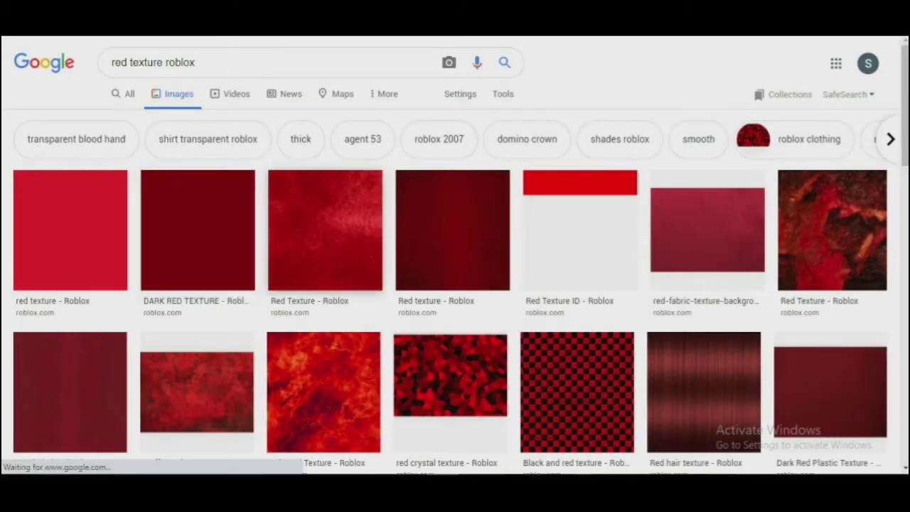
Save the "DARK RED TEXTURE - Roblox" image to Downloads as a PNG named "Red texture"
{"action": "left_click", "coordinate": [197, 231]}
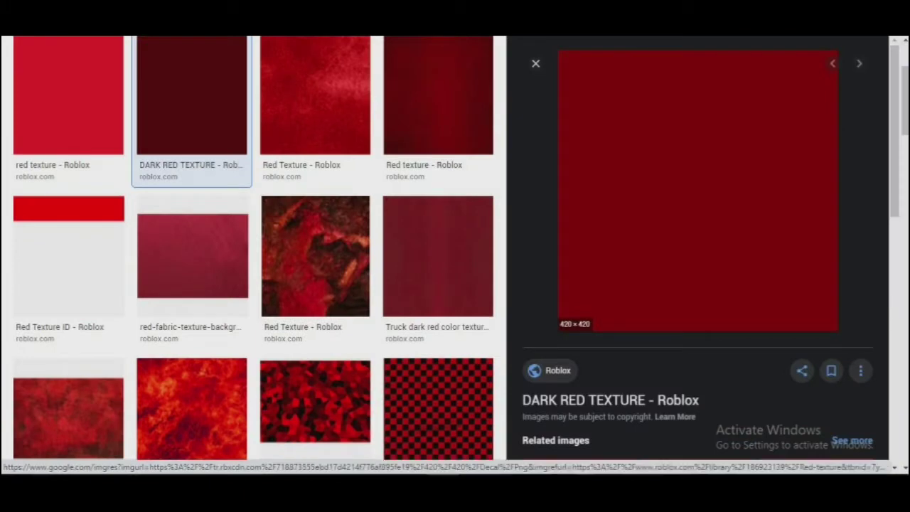
{"action": "right_click", "coordinate": [630, 149]}
{"action": "left_click", "coordinate": [675, 270]}
{"action": "type", "text": "Red texture"}
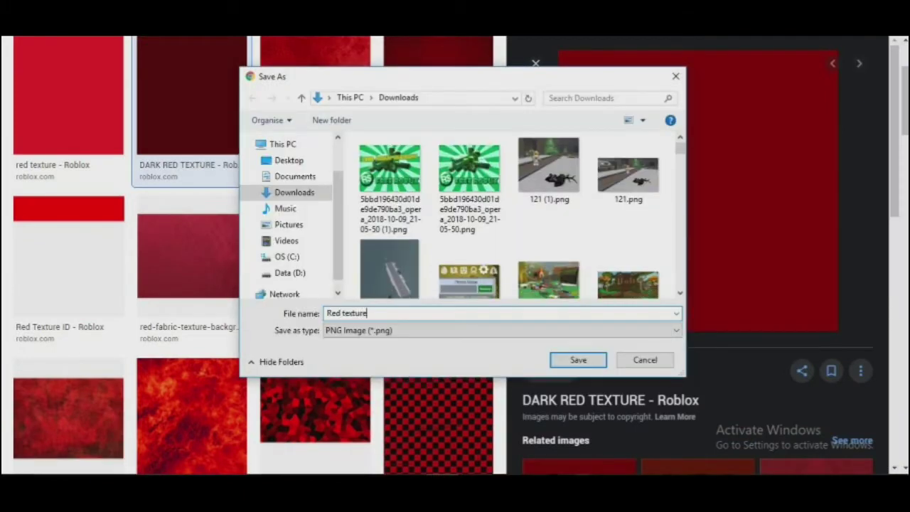
{"action": "key", "text": "Return"}
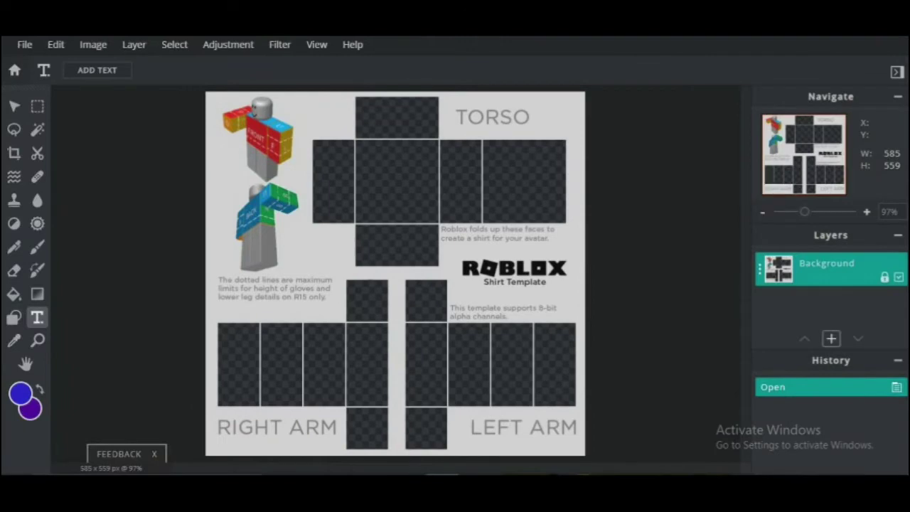
Add Red texture.png from Downloads to the shirt template as a new image layer
{"action": "left_click", "coordinate": [831, 338]}
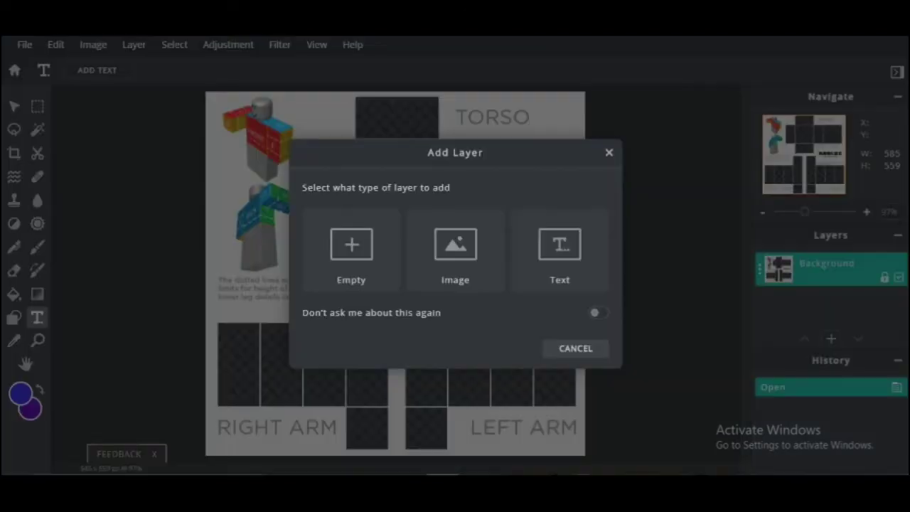
{"action": "left_click", "coordinate": [454, 248]}
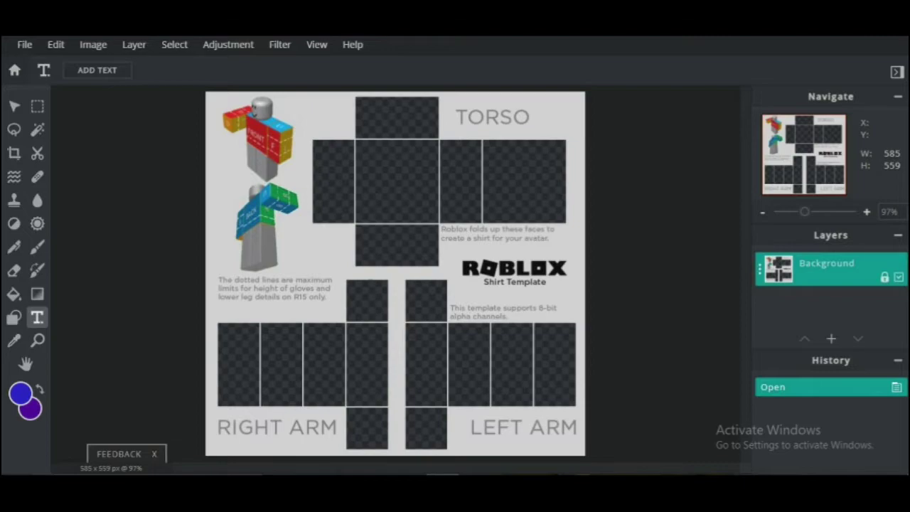
{"action": "scroll", "coordinate": [508, 227], "scroll_direction": "down", "scroll_amount": 3}
{"action": "scroll", "coordinate": [549, 206], "scroll_direction": "down", "scroll_amount": 10}
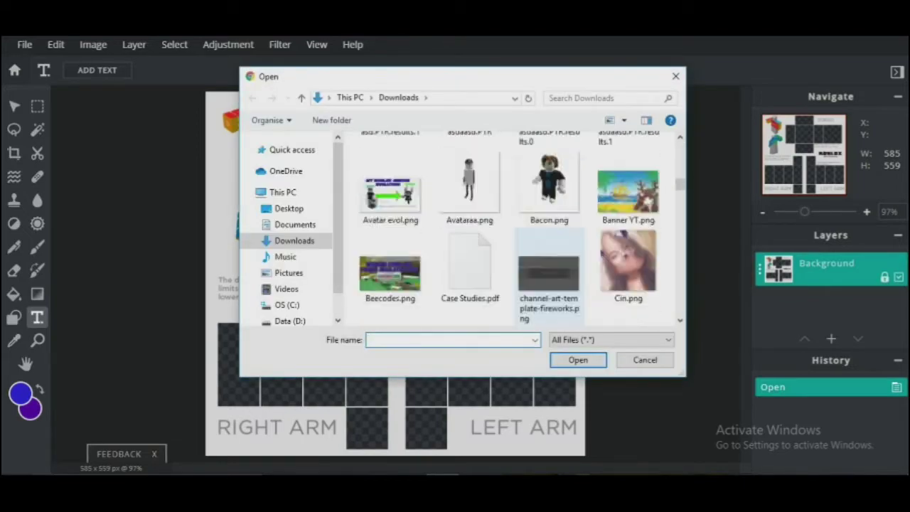
{"action": "scroll", "coordinate": [549, 206], "scroll_direction": "down", "scroll_amount": 6}
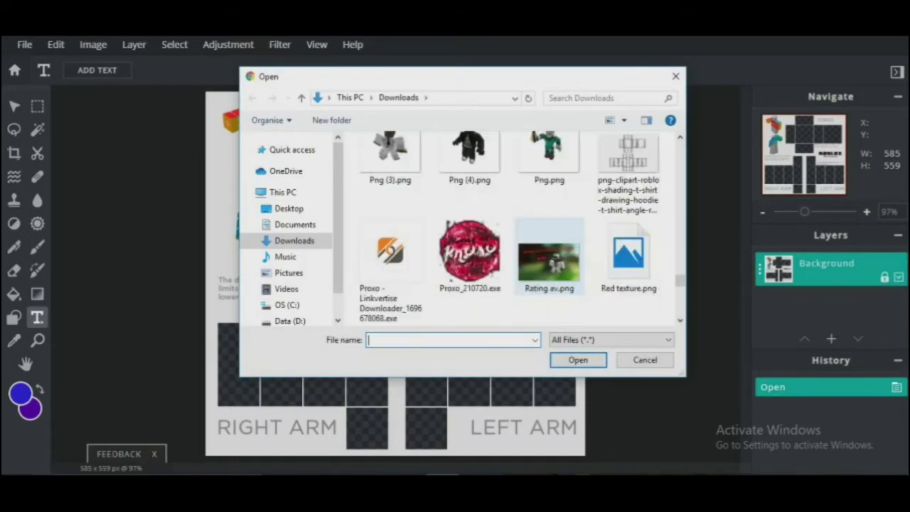
{"action": "left_click", "coordinate": [626, 163]}
{"action": "left_click", "coordinate": [578, 359]}
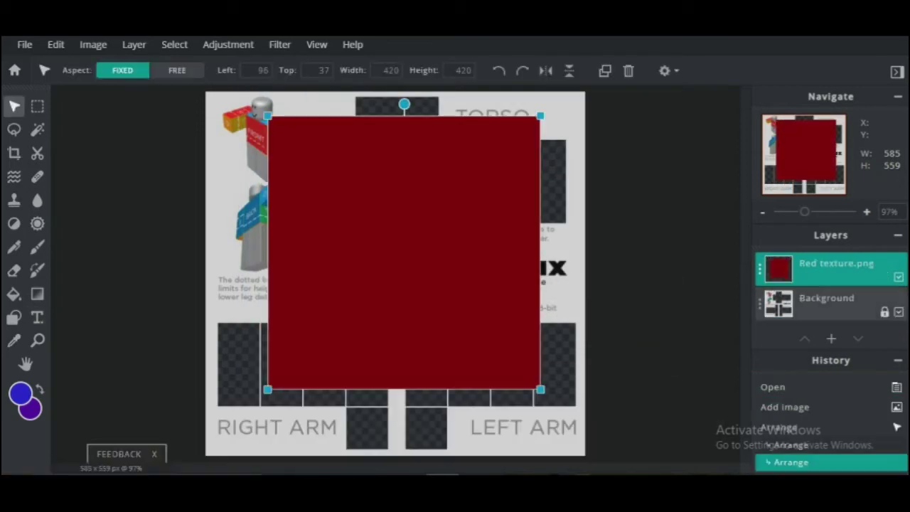
Unlock the Background layer and place the Red texture.png layer beneath it
{"action": "left_click", "coordinate": [778, 303]}
{"action": "left_click", "coordinate": [759, 303]}
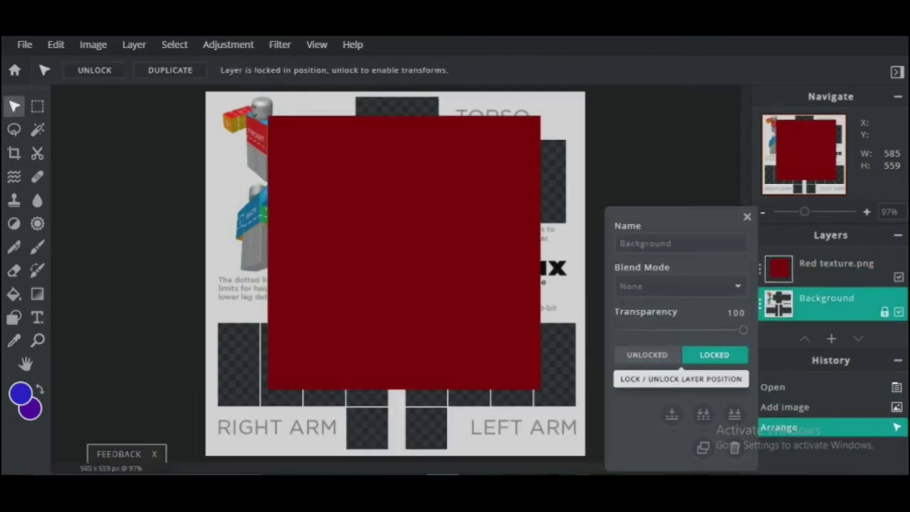
{"action": "left_click", "coordinate": [646, 354]}
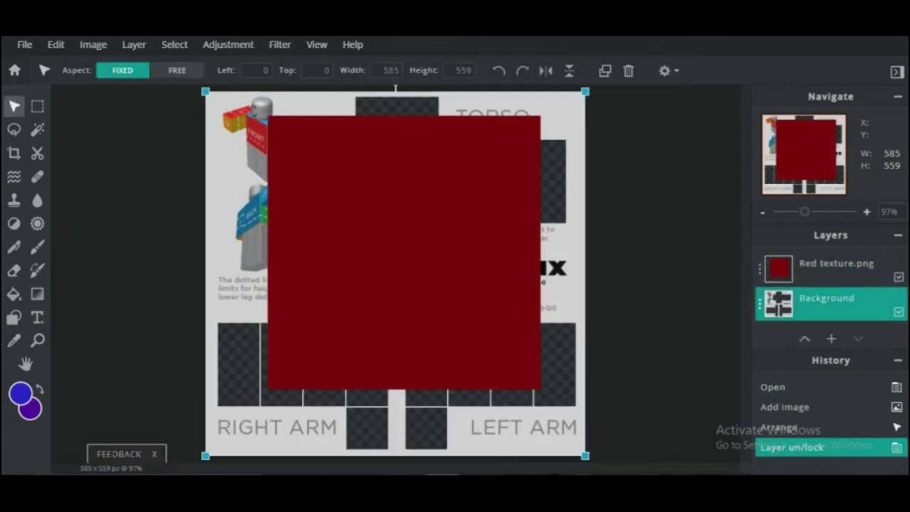
{"action": "left_click_drag", "start_coordinate": [817, 269], "coordinate": [817, 304]}
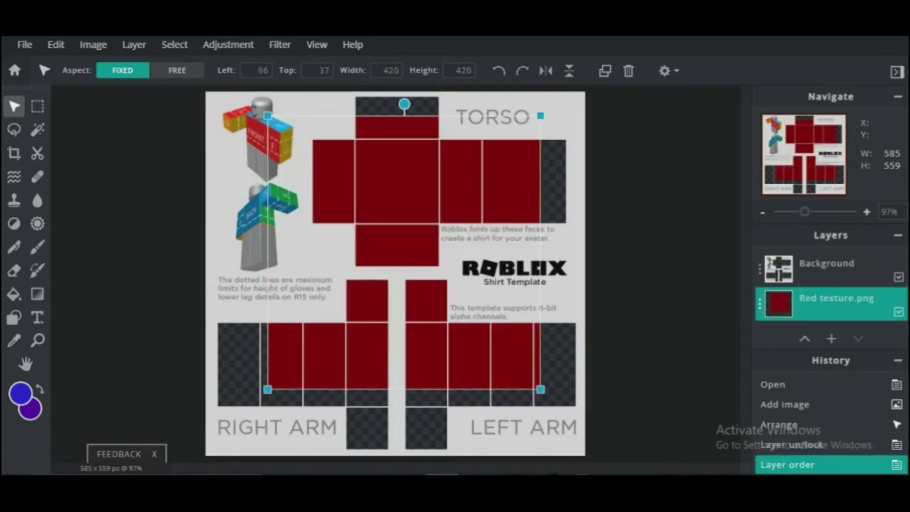
Stretch the red texture with free aspect toward the template's lower-right and upper-left corners to fill the transparent shirt pieces
{"action": "left_click", "coordinate": [177, 70]}
{"action": "left_click_drag", "start_coordinate": [540, 389], "coordinate": [582, 398]}
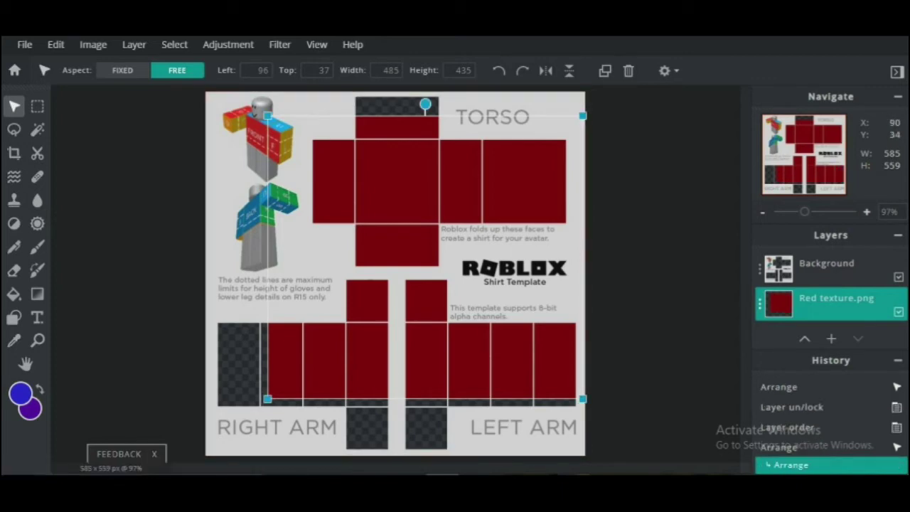
{"action": "left_click_drag", "start_coordinate": [267, 116], "coordinate": [210, 94]}
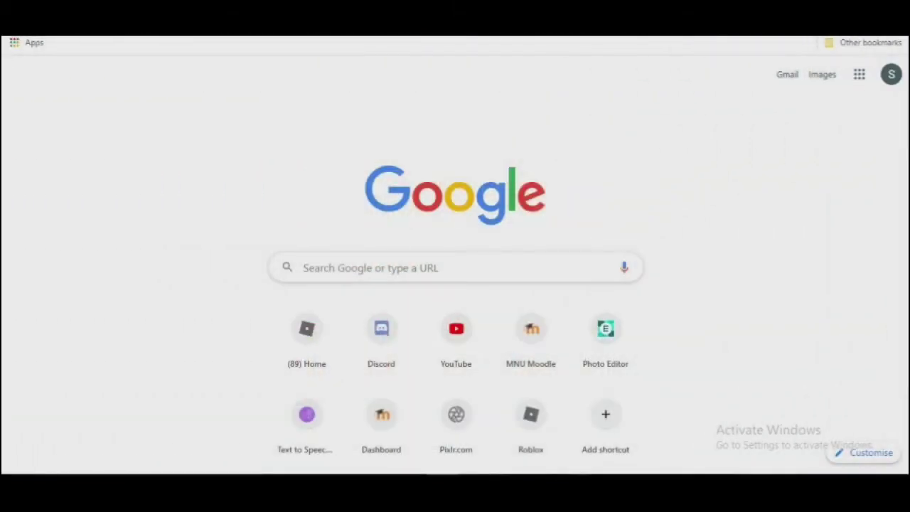
Search Google Images for "roblox shading template 420"
{"action": "left_click", "coordinate": [455, 267]}
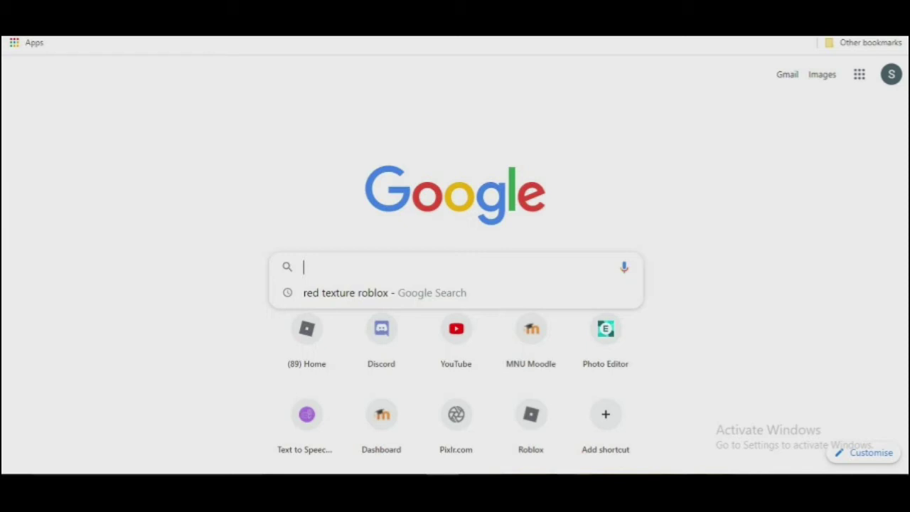
{"action": "type", "text": "roblox shading template"}
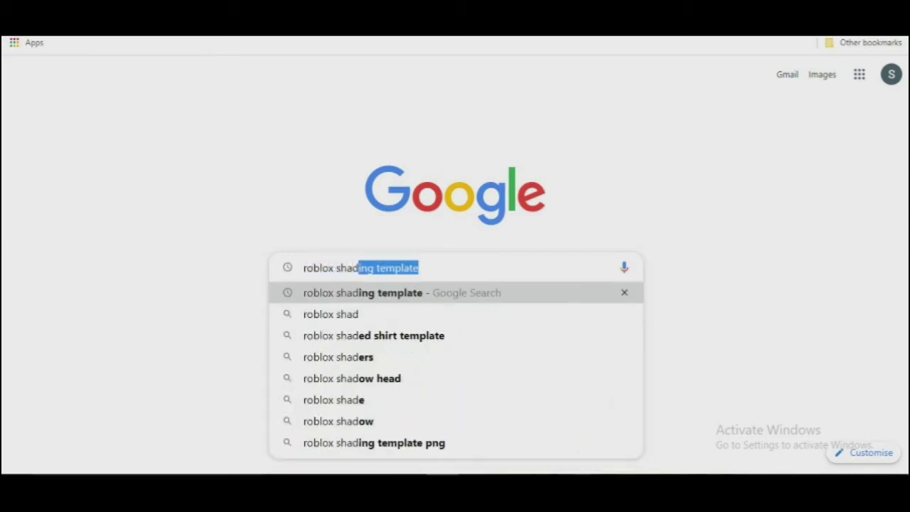
{"action": "key", "text": "Return"}
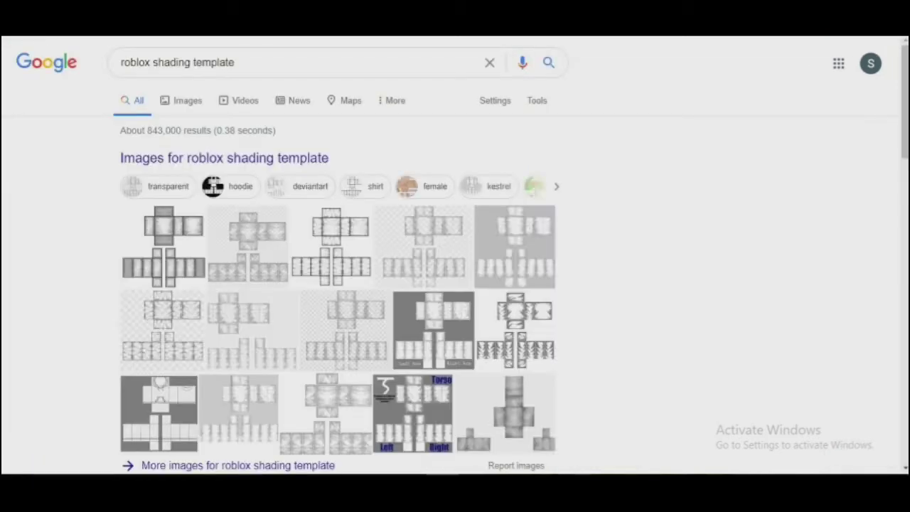
{"action": "left_click", "coordinate": [306, 63]}
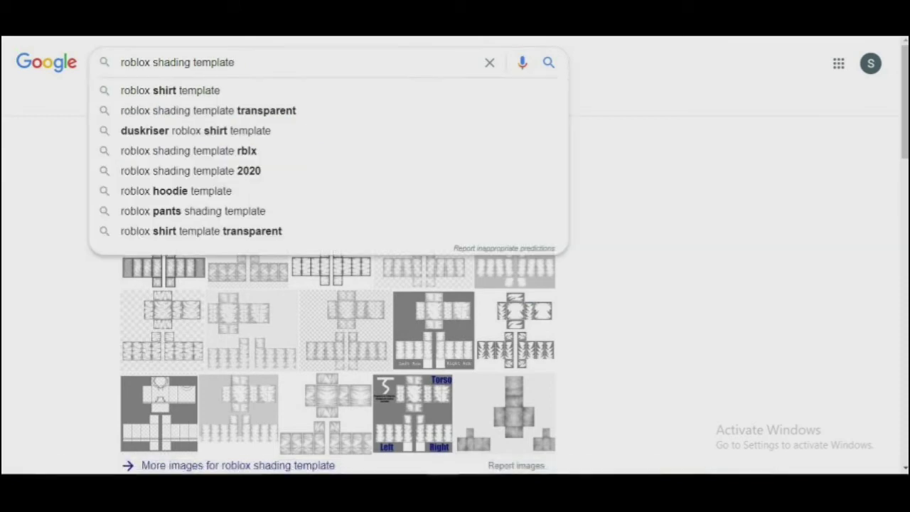
{"action": "type", "text": "420"}
{"action": "key", "text": "Return"}
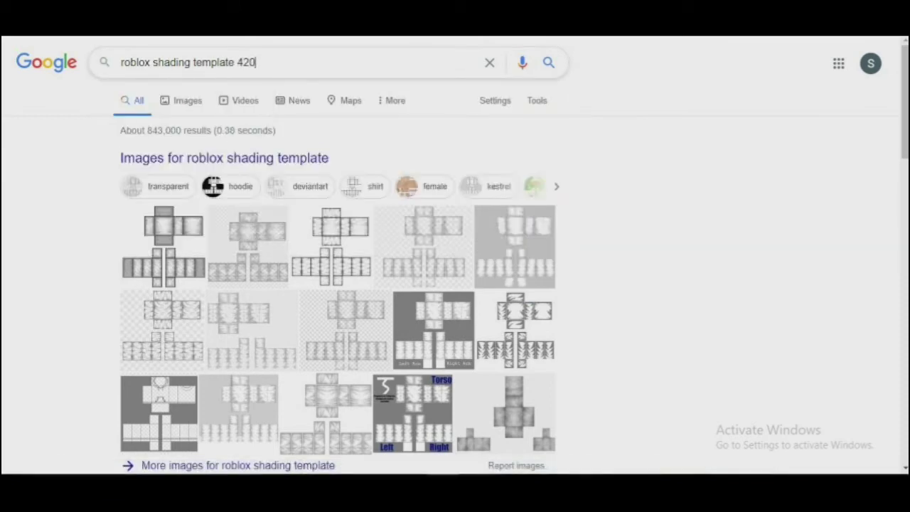
{"action": "left_click", "coordinate": [187, 100]}
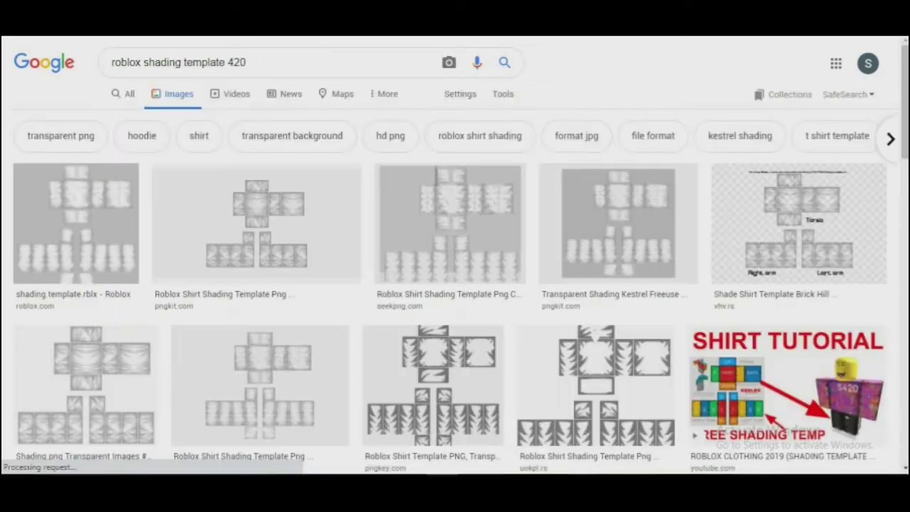
Save the 420 × 420 shading.template.rblx image from the search results to Downloads as the PNG file "Shading temp"
{"action": "left_click", "coordinate": [76, 224]}
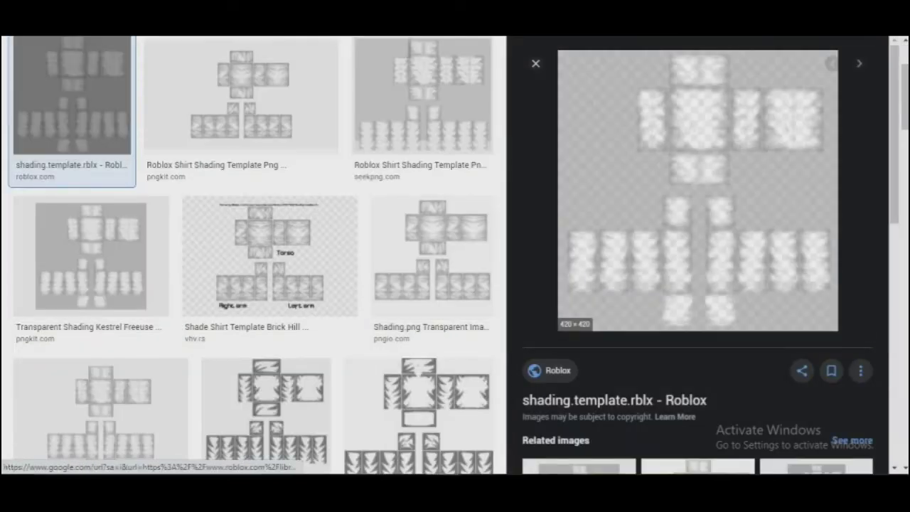
{"action": "right_click", "coordinate": [582, 239]}
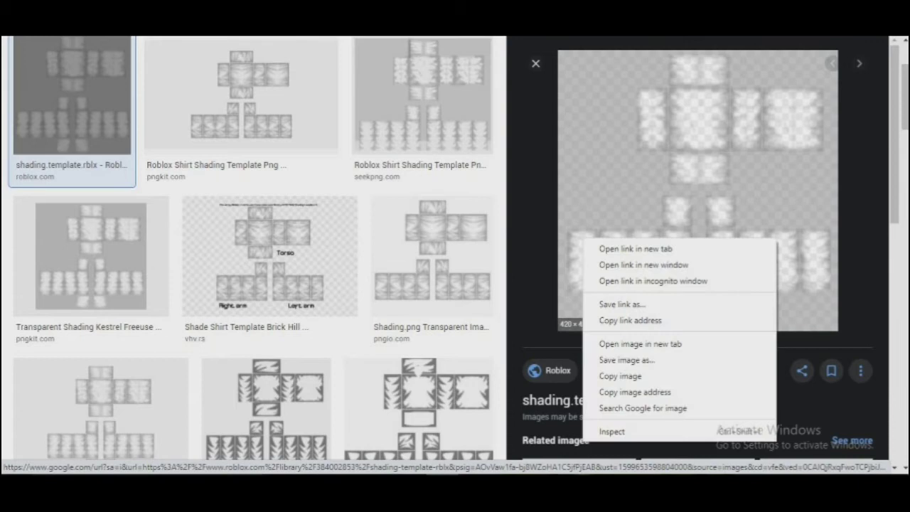
{"action": "left_click", "coordinate": [630, 355]}
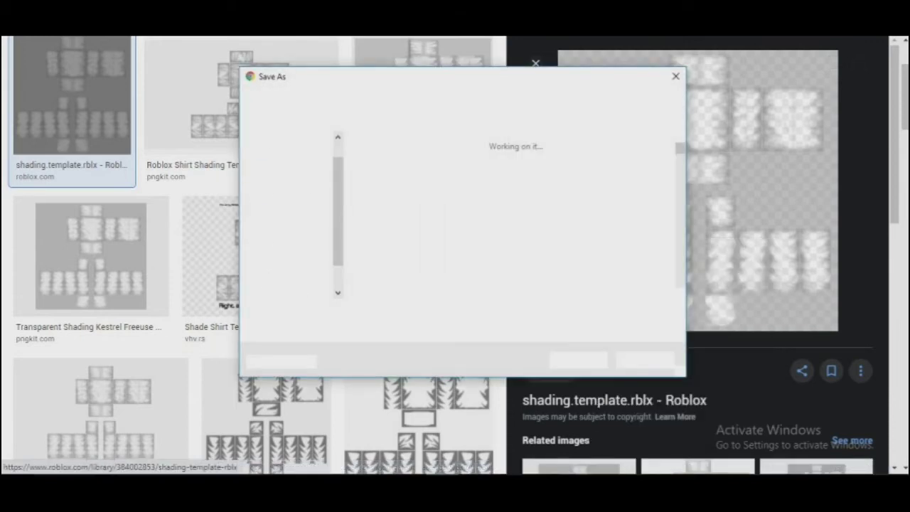
{"action": "type", "text": "Shadi"}
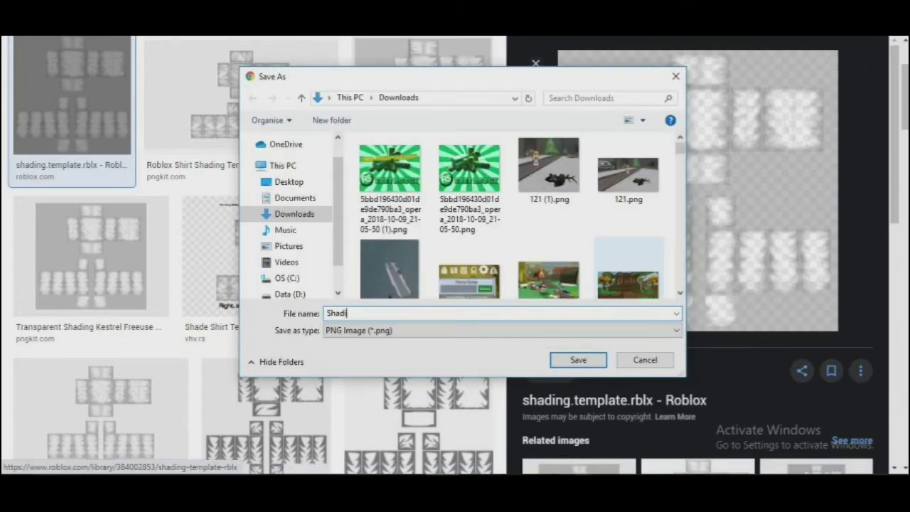
{"action": "type", "text": "ng templ"}
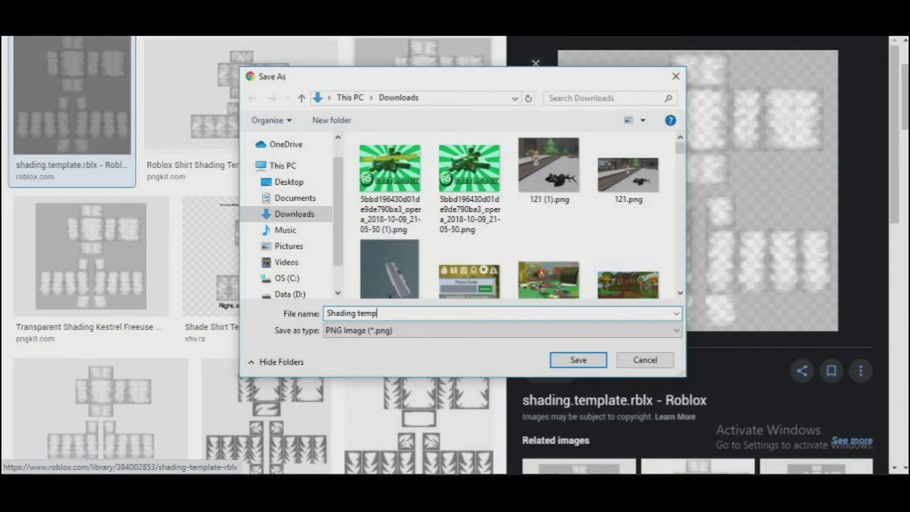
{"action": "key", "text": "Return"}
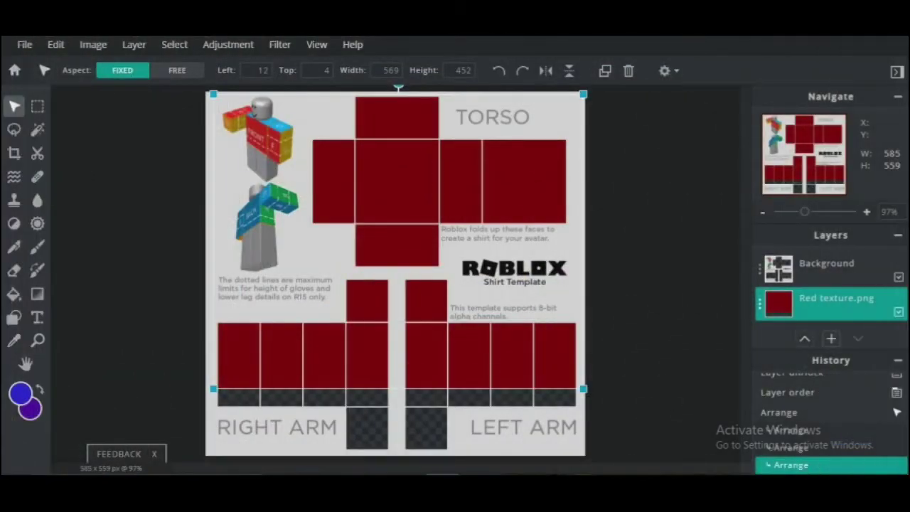
Switch to Pixlr E and add Shading temp.png from Downloads to the shirt template as a new image layer
{"action": "left_click", "coordinate": [831, 338]}
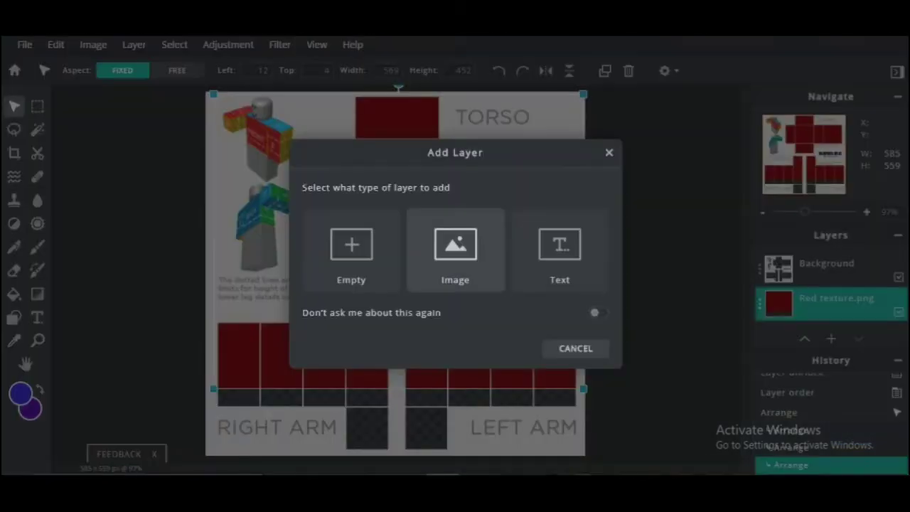
{"action": "left_click", "coordinate": [448, 254]}
{"action": "scroll", "coordinate": [455, 263], "scroll_direction": "down", "scroll_amount": 20}
{"action": "scroll", "coordinate": [469, 263], "scroll_direction": "down", "scroll_amount": 15}
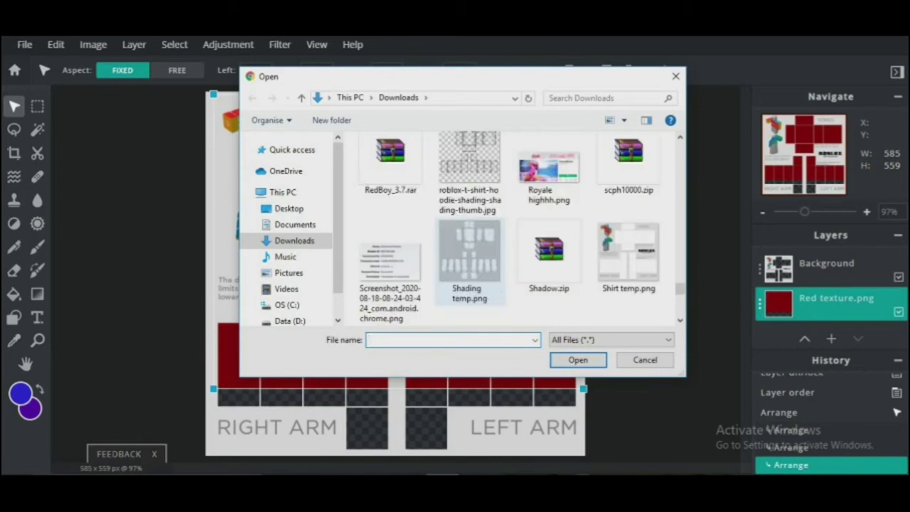
{"action": "double_click", "coordinate": [469, 256]}
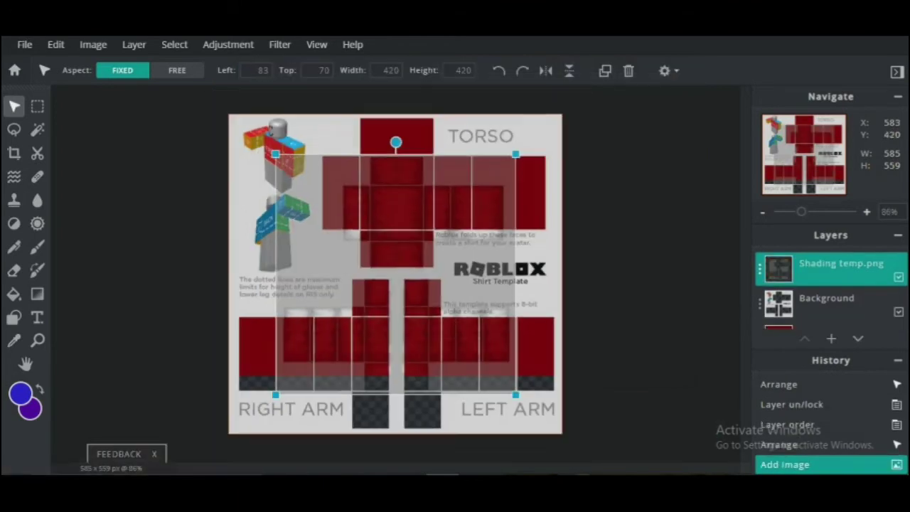
Stretch the shading layer with free aspect to about 588 × 558 px so it covers the whole shirt template
{"action": "left_click", "coordinate": [177, 69]}
{"action": "left_click_drag", "start_coordinate": [515, 394], "coordinate": [562, 434]}
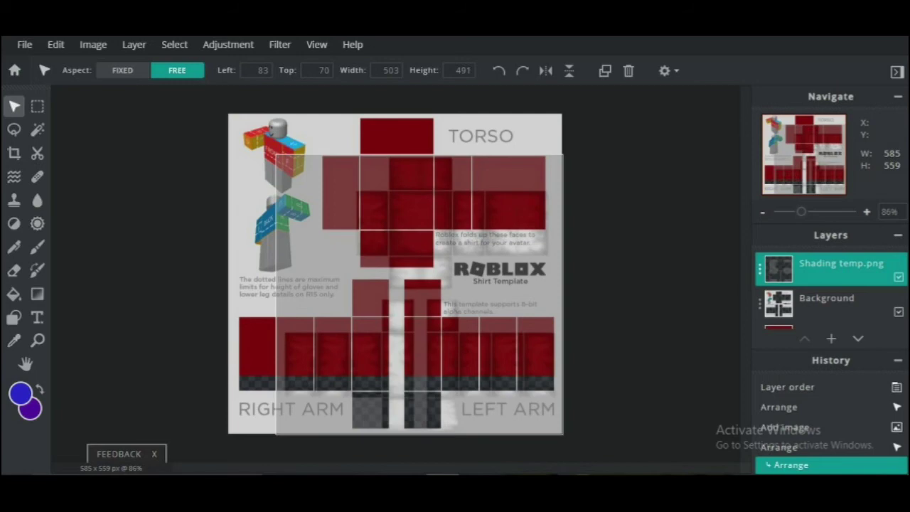
{"action": "left_click_drag", "start_coordinate": [276, 434], "coordinate": [226, 433]}
{"action": "left_click_drag", "start_coordinate": [226, 154], "coordinate": [227, 114]}
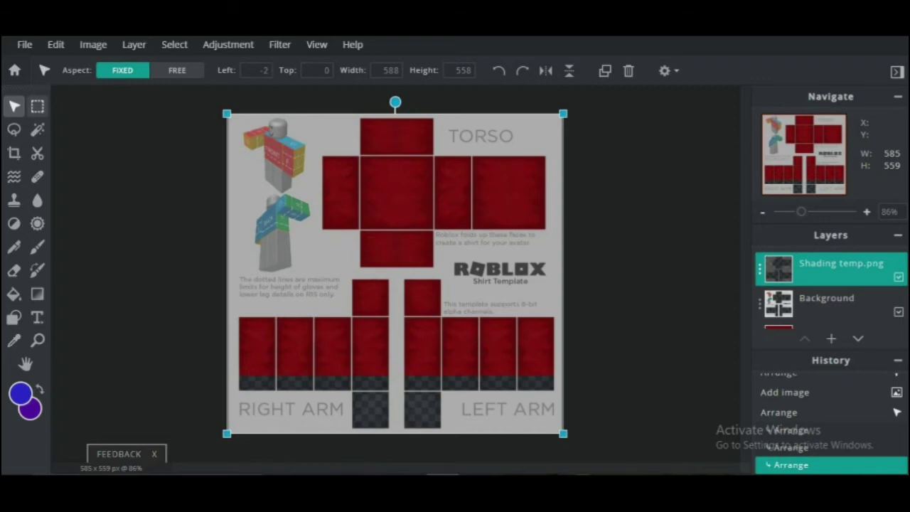
Clear a full-width, 105 px high strip of shading below the red sleeves, deselect, and open the Shading temp.png layer's settings
{"action": "left_click", "coordinate": [37, 106]}
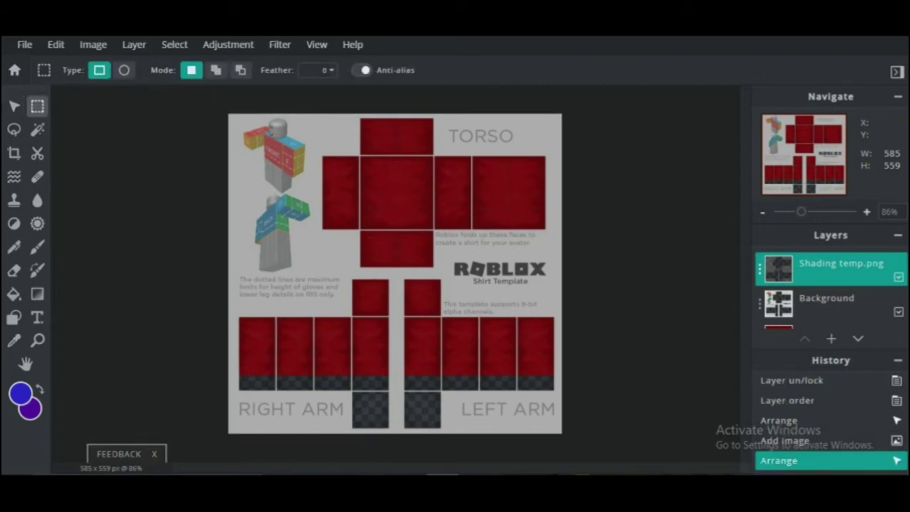
{"action": "left_click_drag", "start_coordinate": [226, 374], "coordinate": [562, 434]}
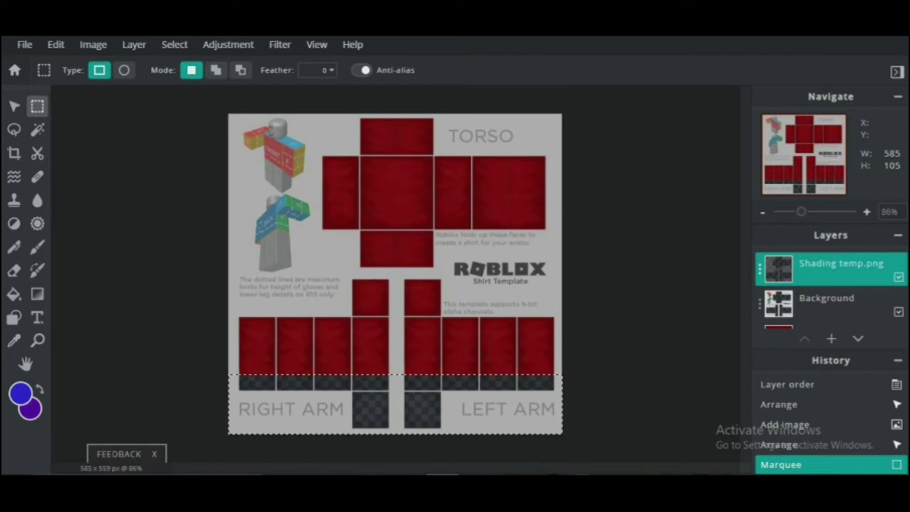
{"action": "key", "text": "Delete"}
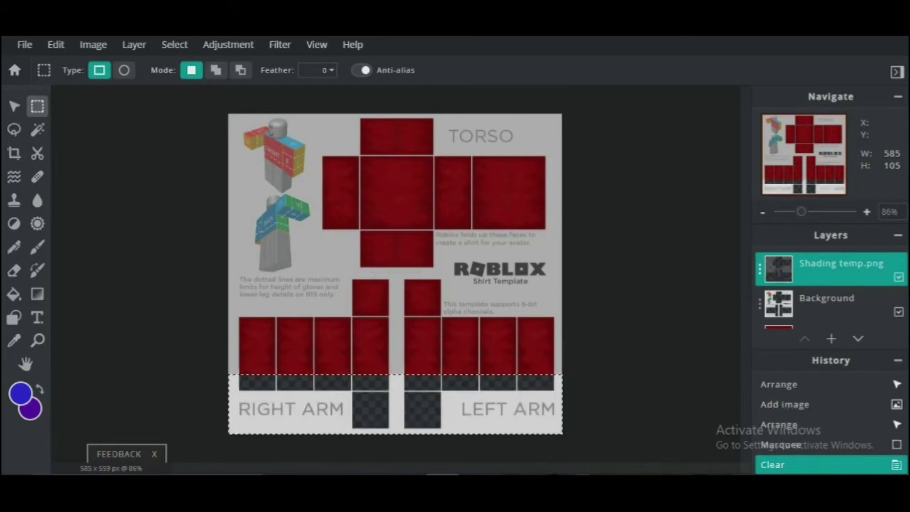
{"action": "key", "text": "ctrl+d"}
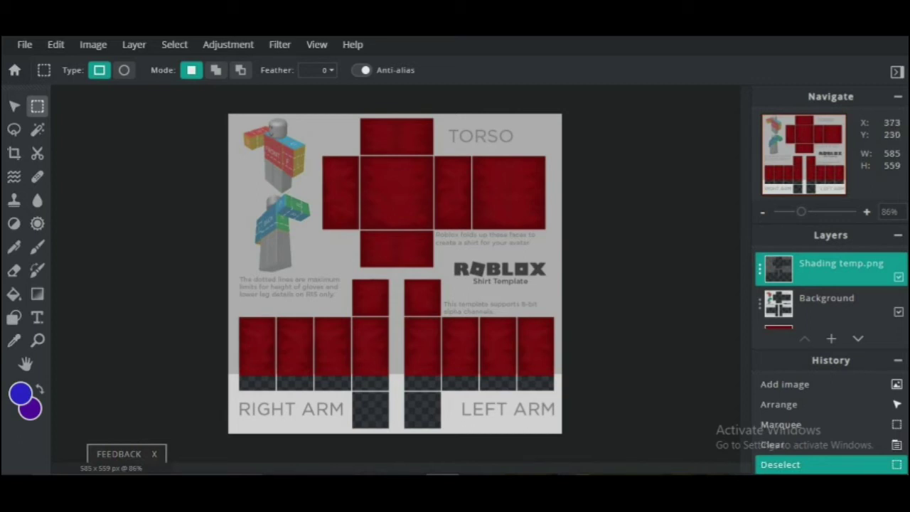
{"action": "left_click", "coordinate": [760, 269]}
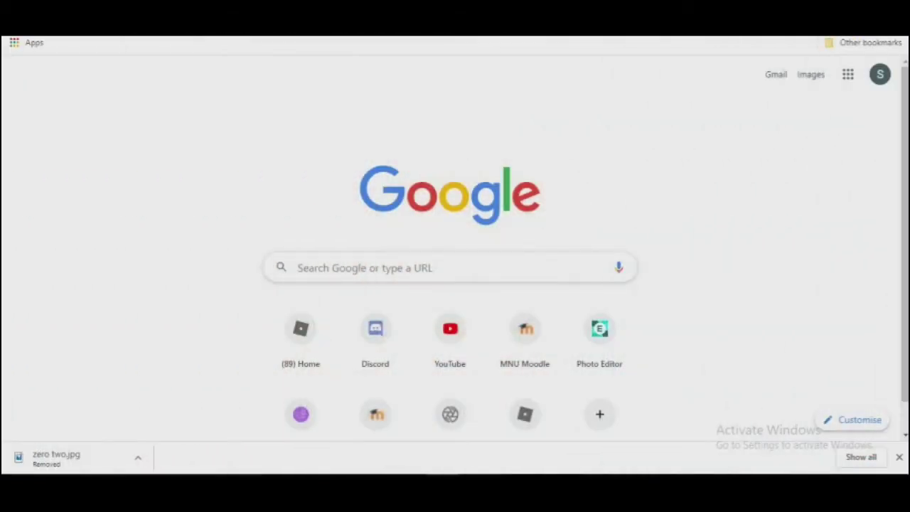
Search Google Images for "zero two" and save the picture of the character in a black hoodie as zero two.jpg
{"action": "type", "text": "zero two"}
{"action": "key", "text": "Return"}
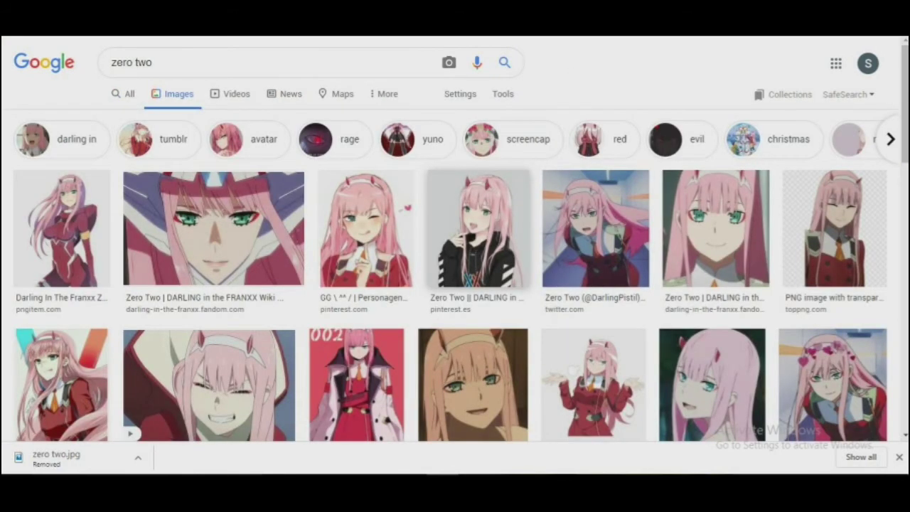
{"action": "left_click", "coordinate": [478, 227]}
{"action": "right_click", "coordinate": [673, 152]}
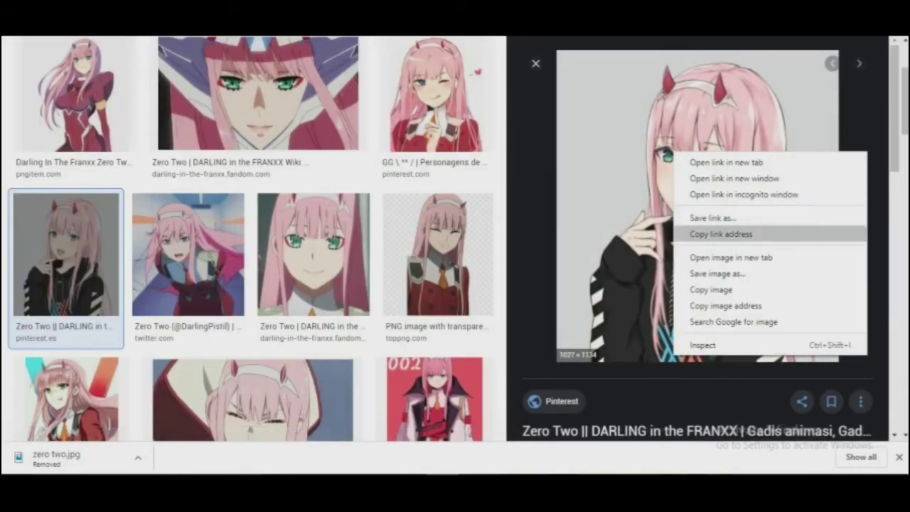
{"action": "left_click", "coordinate": [718, 273]}
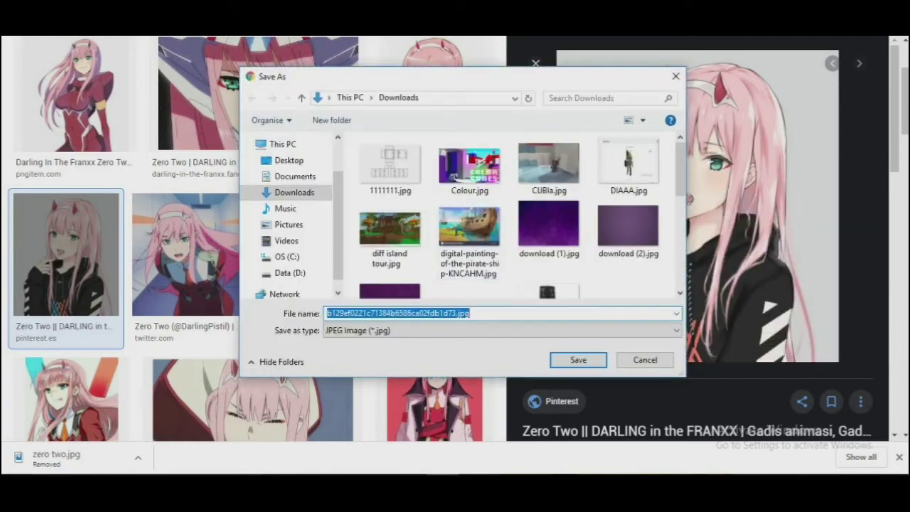
{"action": "type", "text": "z"}
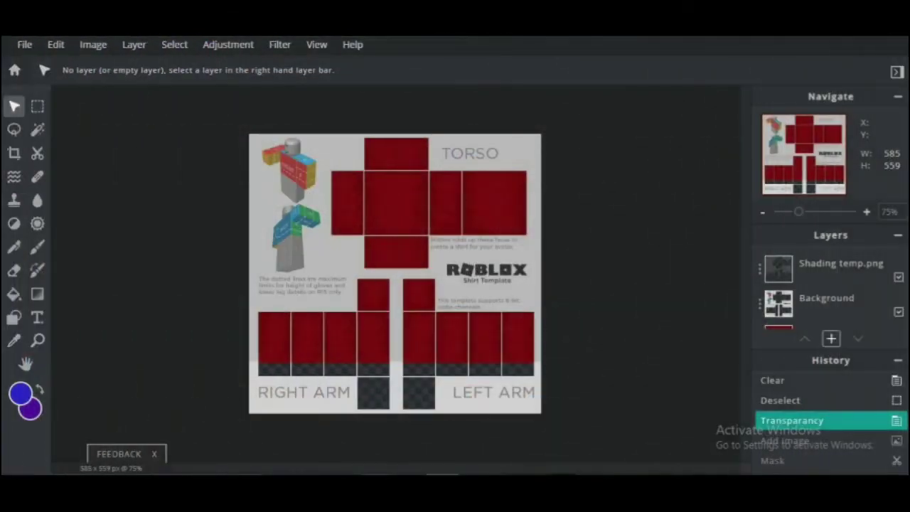
Return to Pixlr E, add zero two.jpg from Downloads as a new image layer, and dismiss the advertisement
{"action": "left_click", "coordinate": [829, 336]}
{"action": "left_click", "coordinate": [455, 248]}
{"action": "scroll", "coordinate": [508, 227], "scroll_direction": "down", "scroll_amount": 15}
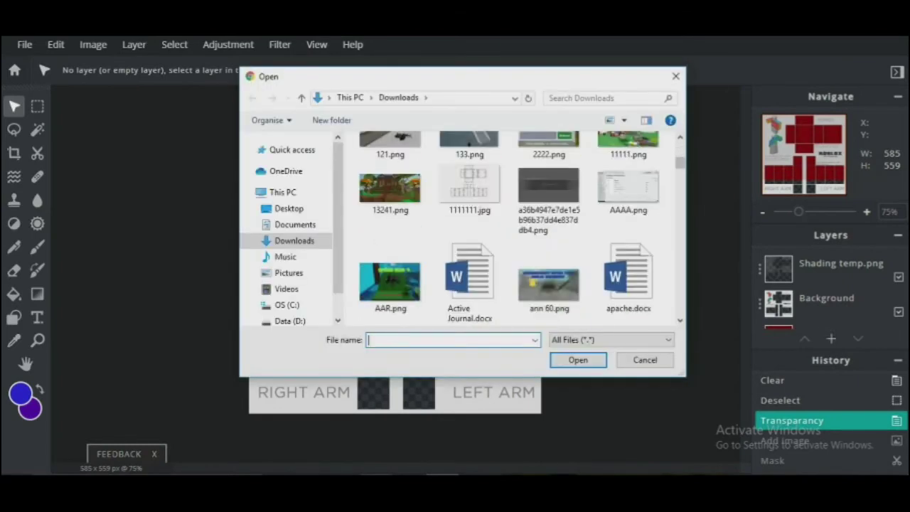
{"action": "left_click", "coordinate": [382, 294]}
{"action": "left_click", "coordinate": [578, 359]}
{"action": "left_click", "coordinate": [717, 396]}
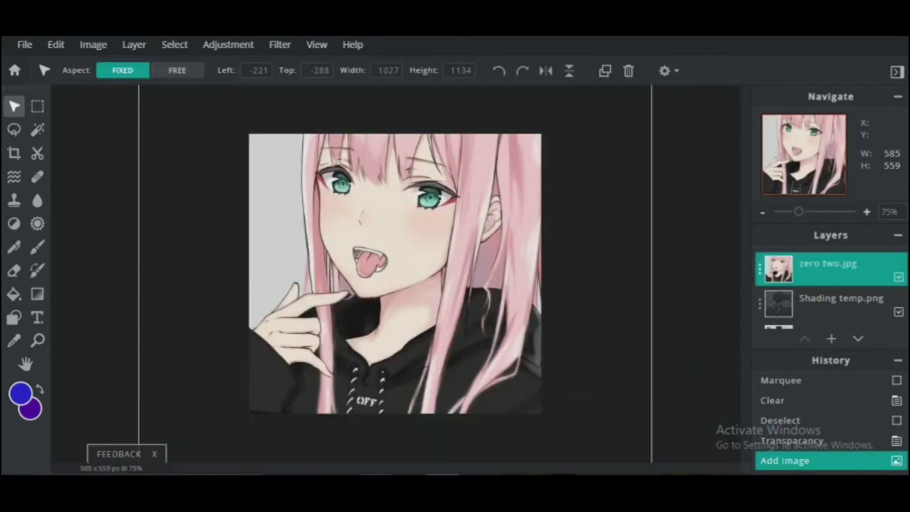
Shrink the zero two.jpg layer to about 319 × 343 px and reposition it over the shirt template
{"action": "scroll", "coordinate": [604, 384], "scroll_direction": "down", "scroll_amount": 5}
{"action": "left_click_drag", "start_coordinate": [500, 388], "coordinate": [417, 299]}
{"action": "left_click_drag", "start_coordinate": [379, 236], "coordinate": [430, 281]}
{"action": "scroll", "coordinate": [446, 287], "scroll_direction": "up", "scroll_amount": 3}
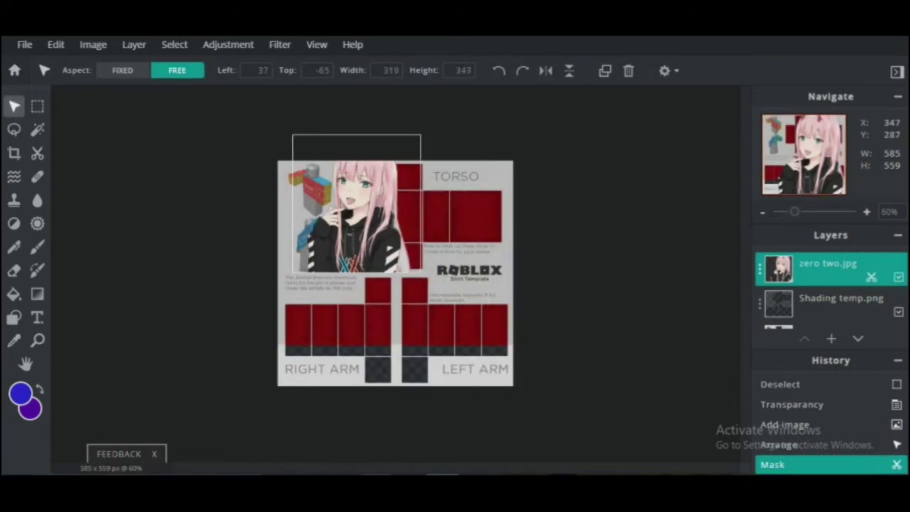
Scale the character image down further and place it on the front torso panel, aligned with the panel's lower edge
{"action": "left_click_drag", "start_coordinate": [422, 273], "coordinate": [357, 204]}
{"action": "left_click_drag", "start_coordinate": [324, 178], "coordinate": [399, 222]}
{"action": "left_click_drag", "start_coordinate": [431, 248], "coordinate": [413, 233]}
{"action": "left_click_drag", "start_coordinate": [392, 206], "coordinate": [439, 201]}
{"action": "scroll", "coordinate": [430, 258], "scroll_direction": "up", "scroll_amount": 3}
{"action": "left_click_drag", "start_coordinate": [395, 172], "coordinate": [394, 182]}
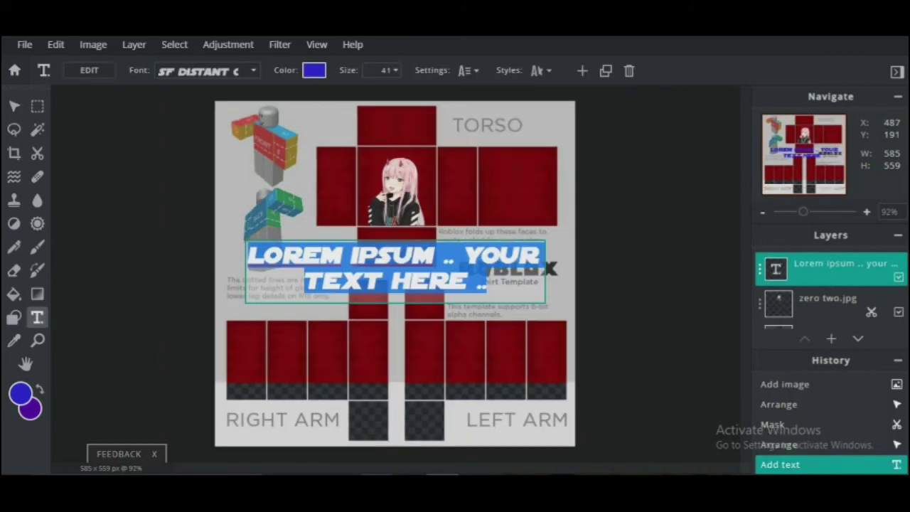
Replace the placeholder text with "zero two", browse the font list, and keep the SF Distant font
{"action": "type", "text": "zero two"}
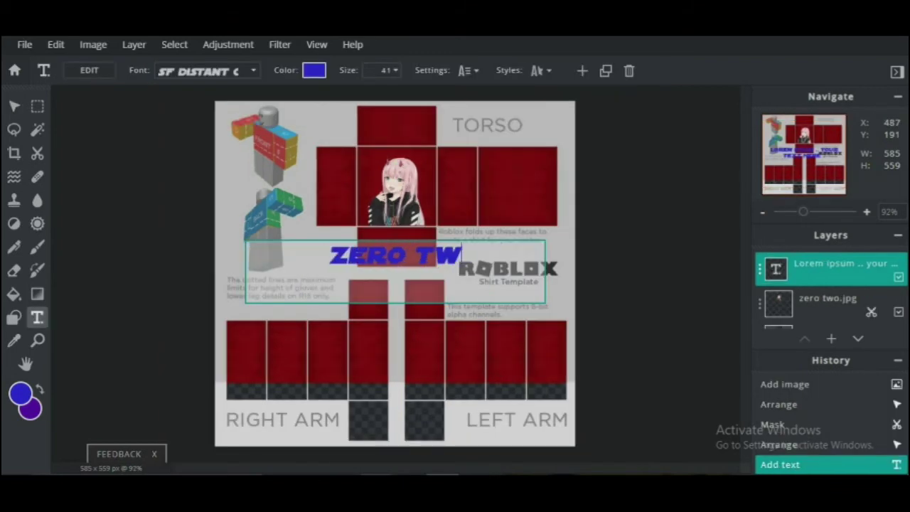
{"action": "left_click", "coordinate": [203, 70]}
{"action": "scroll", "coordinate": [206, 208], "scroll_direction": "down", "scroll_amount": 8}
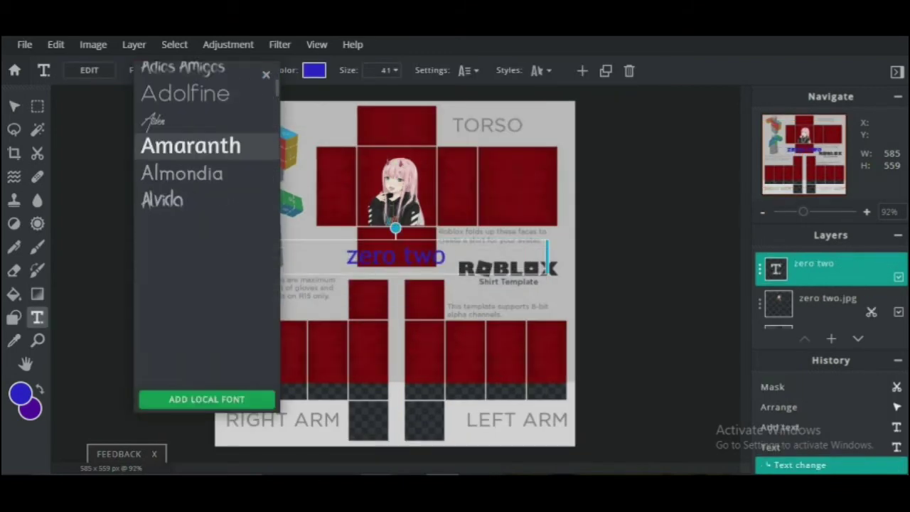
{"action": "scroll", "coordinate": [206, 288], "scroll_direction": "up", "scroll_amount": 8}
{"action": "left_click", "coordinate": [206, 76]}
Narrow the text box so "zero two" wraps onto two lines on the torso's back panel, and color the text magenta
{"action": "left_click_drag", "start_coordinate": [547, 260], "coordinate": [355, 262]}
{"action": "left_click_drag", "start_coordinate": [283, 275], "coordinate": [501, 201]}
{"action": "left_click", "coordinate": [314, 70]}
{"action": "left_click", "coordinate": [489, 189]}
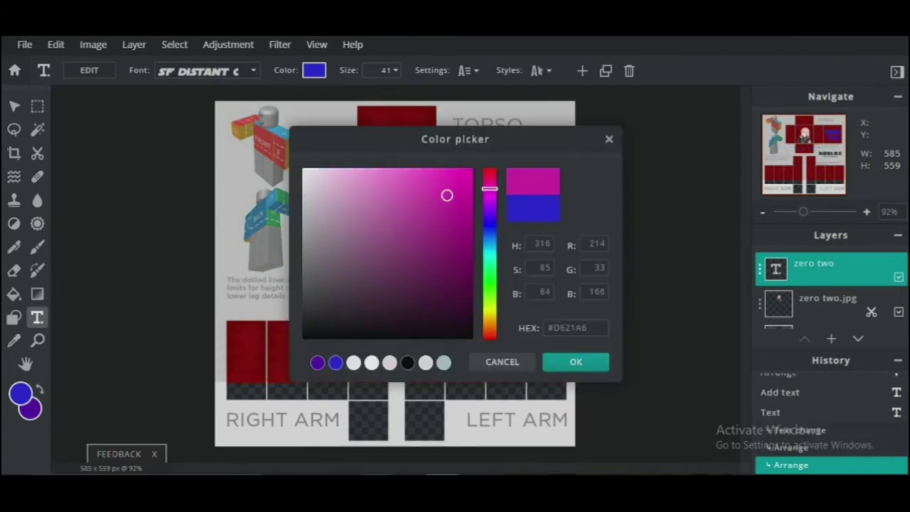
{"action": "left_click", "coordinate": [466, 184]}
{"action": "left_click", "coordinate": [575, 361]}
Add a purple outline to the "zero two" text through its text styles
{"action": "scroll", "coordinate": [397, 273], "scroll_direction": "up", "scroll_amount": 1}
{"action": "left_click", "coordinate": [540, 70]}
{"action": "left_click", "coordinate": [534, 166]}
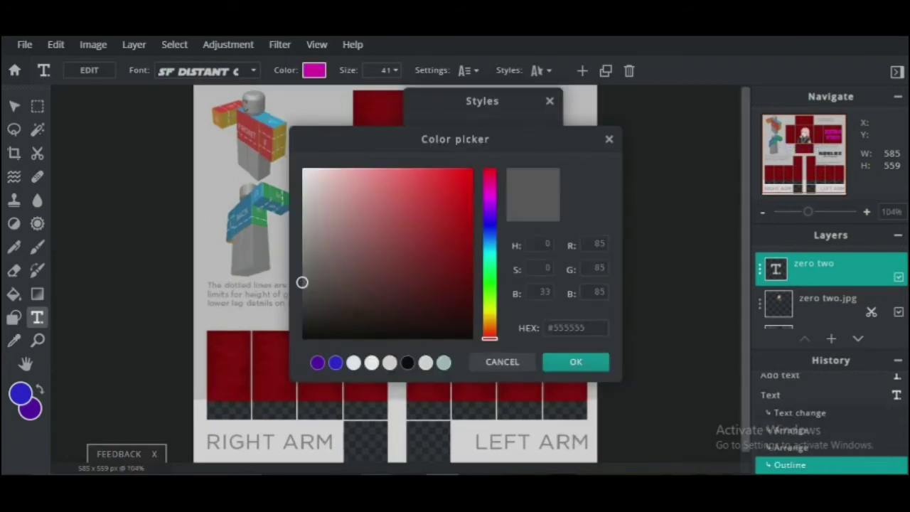
{"action": "left_click", "coordinate": [490, 197]}
{"action": "left_click", "coordinate": [471, 246]}
{"action": "left_click", "coordinate": [575, 362]}
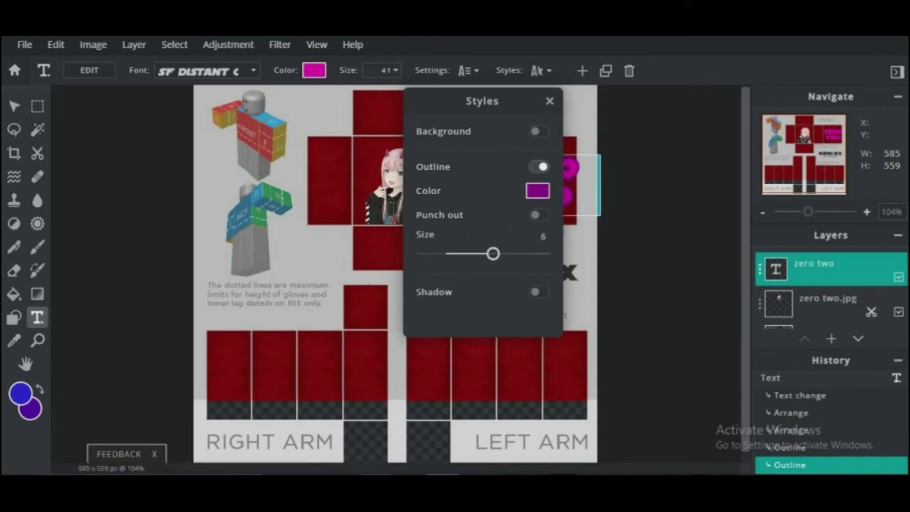
{"action": "left_click", "coordinate": [549, 101]}
Nudge the outlined "zero two" text into place on the torso's back panel and deselect the text
{"action": "left_click_drag", "start_coordinate": [514, 188], "coordinate": [513, 192]}
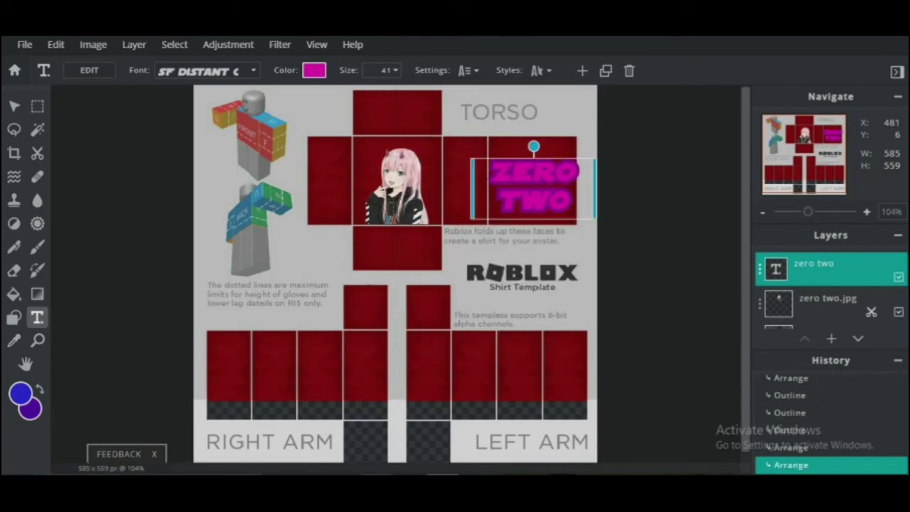
{"action": "scroll", "coordinate": [430, 220], "scroll_direction": "up", "scroll_amount": 1}
{"action": "scroll", "coordinate": [428, 226], "scroll_direction": "down", "scroll_amount": 2}
{"action": "left_click", "coordinate": [339, 213]}
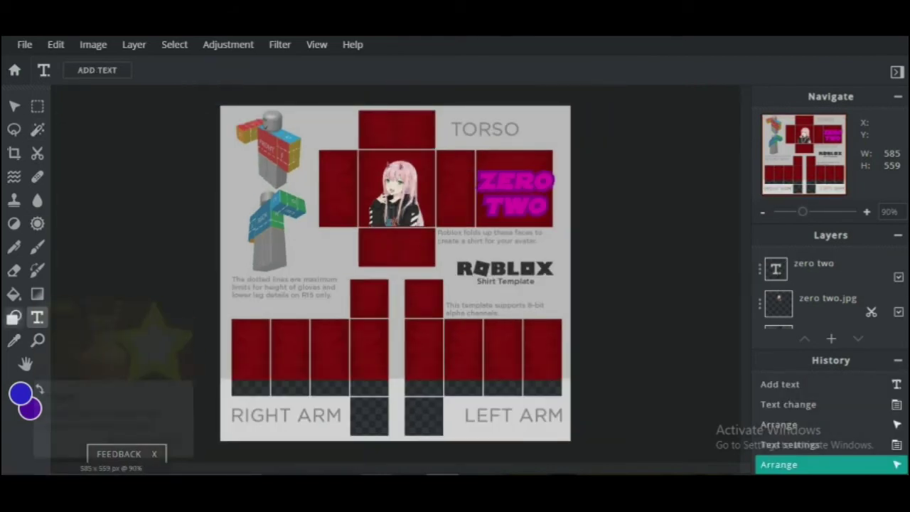
Draw an elliptical marquee selection about 62 × 52 px at the neckline, across the top edge of the front torso panel
{"action": "left_click", "coordinate": [37, 106]}
{"action": "left_click", "coordinate": [125, 70]}
{"action": "scroll", "coordinate": [478, 167], "scroll_direction": "up", "scroll_amount": 2}
{"action": "scroll", "coordinate": [497, 135], "scroll_direction": "down", "scroll_amount": 1}
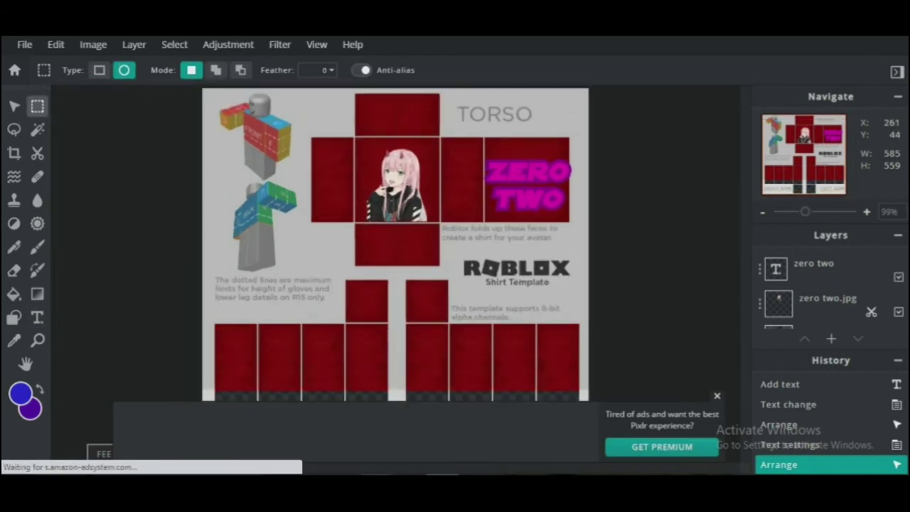
{"action": "left_click_drag", "start_coordinate": [381, 123], "coordinate": [383, 124]}
{"action": "left_click", "coordinate": [383, 123]}
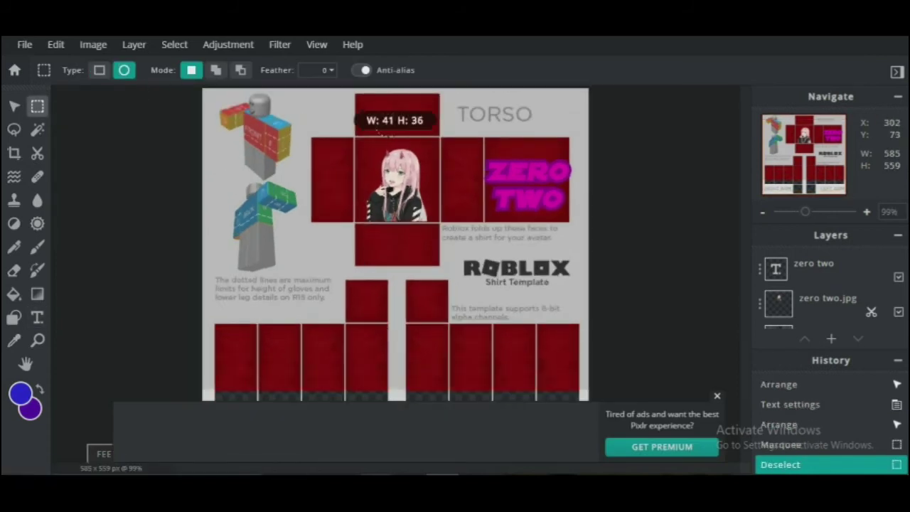
{"action": "left_click_drag", "start_coordinate": [416, 149], "coordinate": [416, 149]}
Move the elliptical selection slightly sideways and upward over the neckline above the character's head
{"action": "key", "text": "ctrl+plus"}
{"action": "key", "text": "v"}
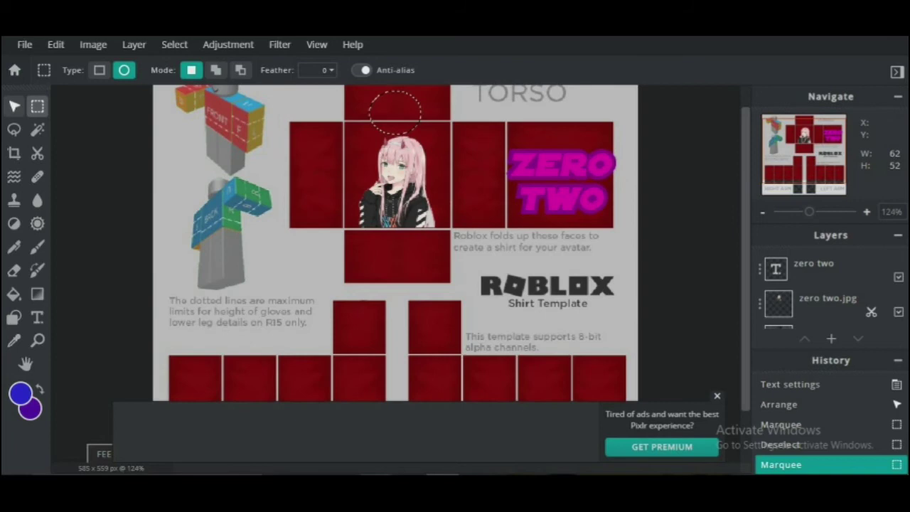
{"action": "left_click_drag", "start_coordinate": [398, 112], "coordinate": [407, 110]}
{"action": "scroll", "coordinate": [407, 110], "scroll_direction": "down", "scroll_amount": 3}
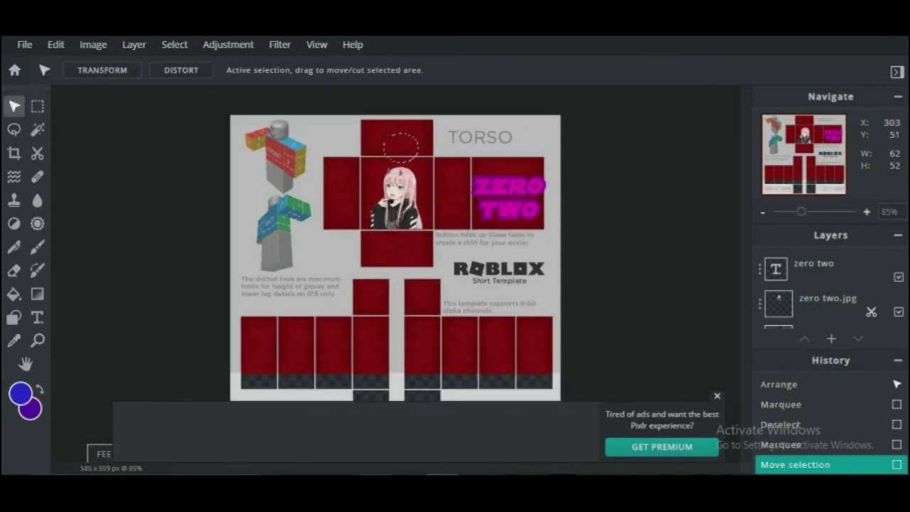
Fill the elliptical neckline selection with near-black on the Red texture.png layer and clear the selection
{"action": "key", "text": "ctrl+plus"}
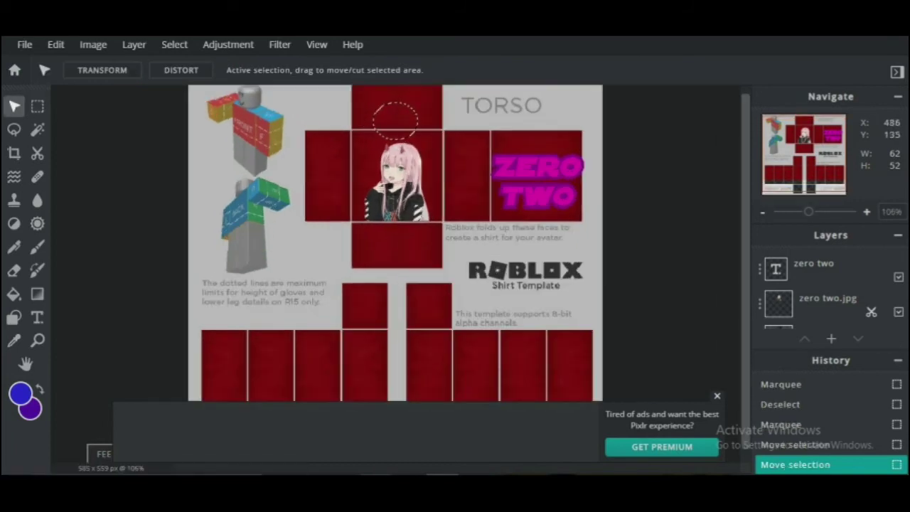
{"action": "left_click", "coordinate": [14, 294]}
{"action": "left_click", "coordinate": [20, 392]}
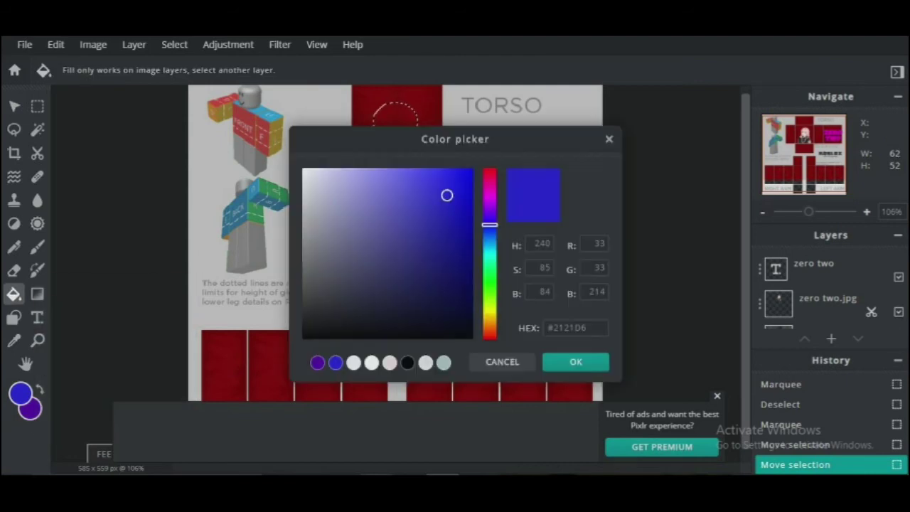
{"action": "left_click", "coordinate": [303, 324]}
{"action": "left_click", "coordinate": [576, 363]}
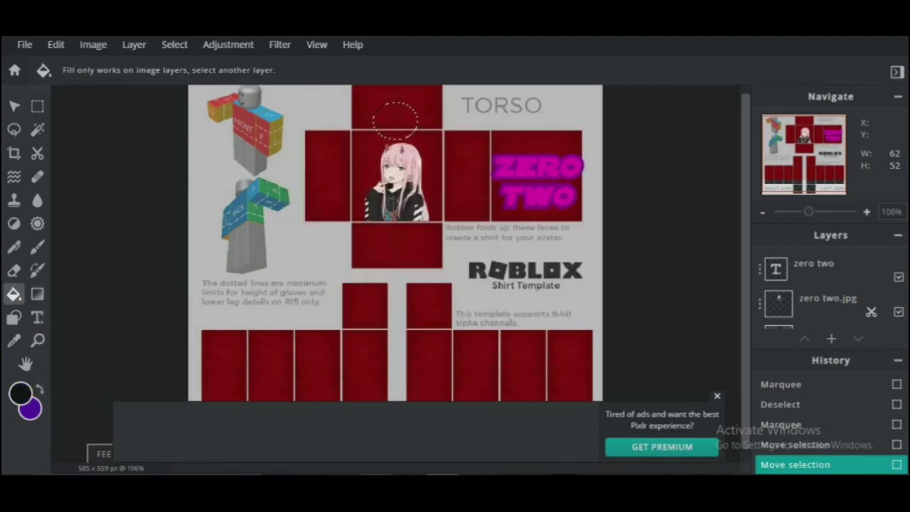
{"action": "scroll", "coordinate": [832, 306], "scroll_direction": "down", "scroll_amount": 3}
{"action": "left_click", "coordinate": [832, 307]}
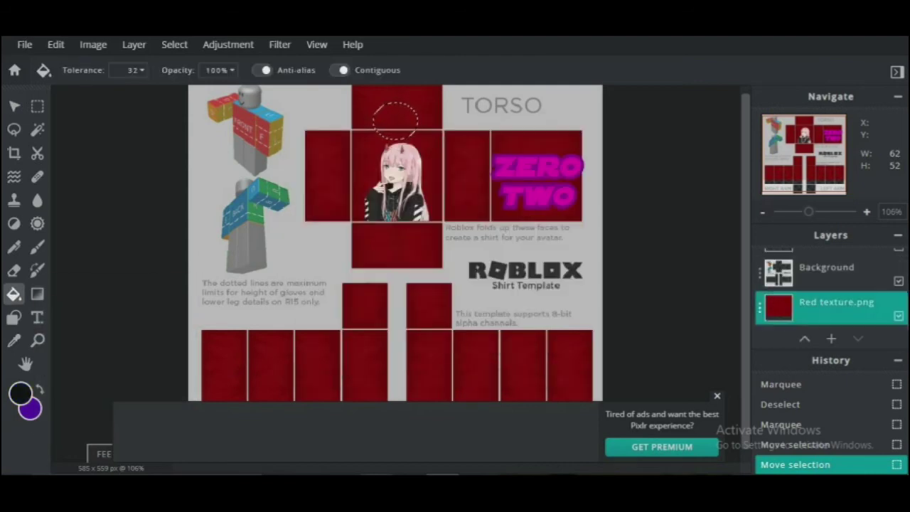
{"action": "left_click", "coordinate": [393, 119]}
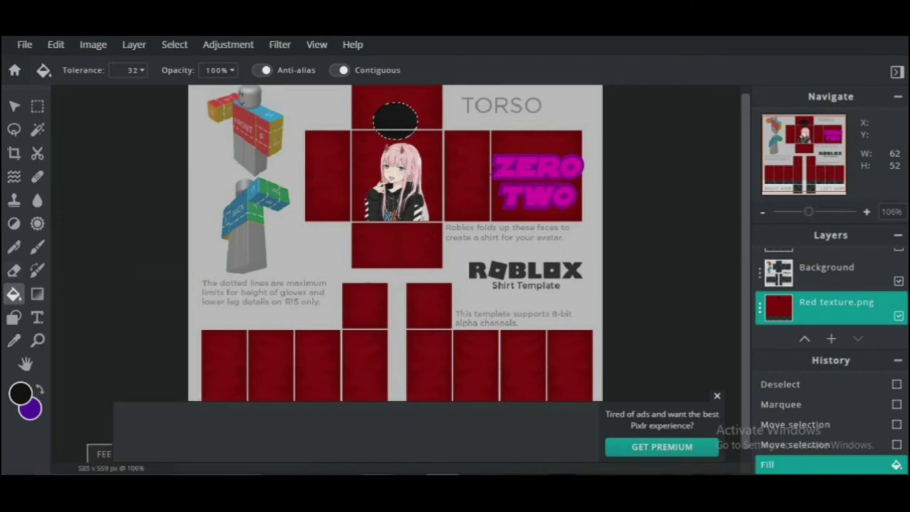
{"action": "left_click", "coordinate": [14, 317]}
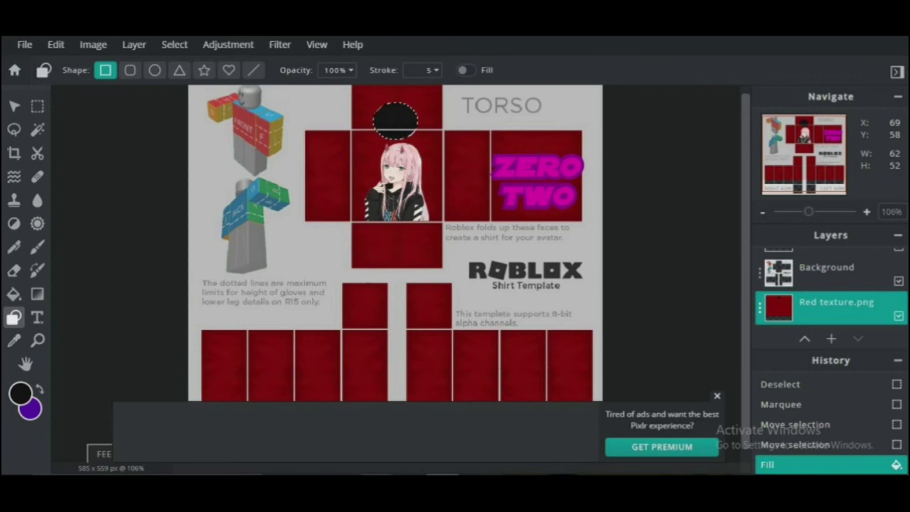
{"action": "key", "text": "m"}
{"action": "key", "text": "ctrl+d"}
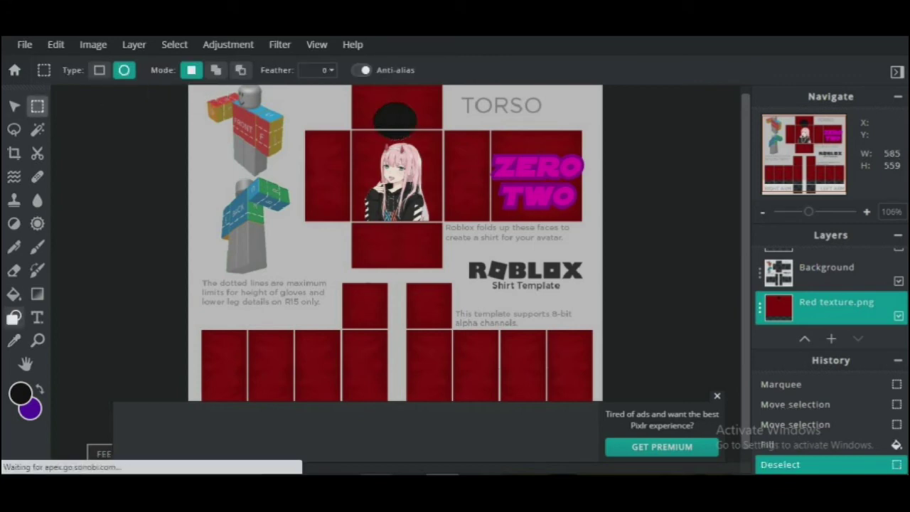
Choose the unfilled ellipse shape for drawing and sample the pink of the character's hair as the main color
{"action": "left_click", "coordinate": [13, 317]}
{"action": "left_click", "coordinate": [155, 71]}
{"action": "left_click", "coordinate": [341, 70]}
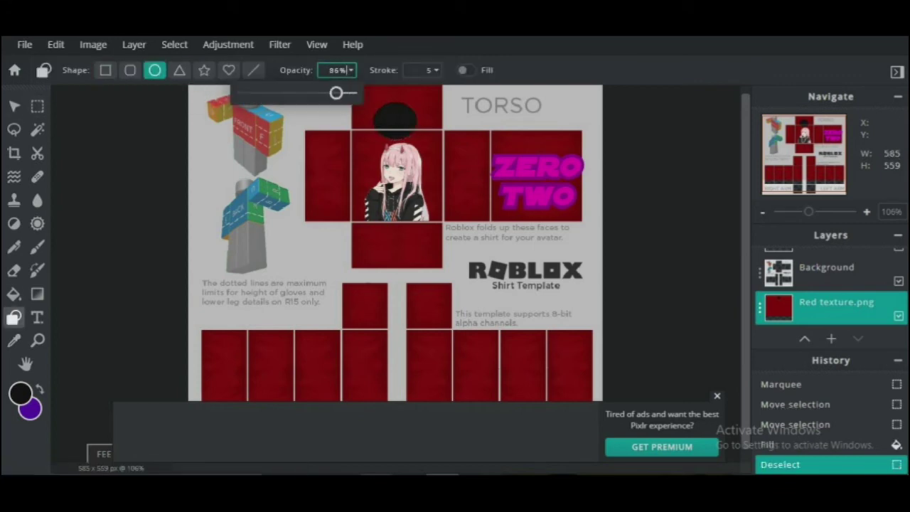
{"action": "left_click", "coordinate": [429, 70]}
{"action": "left_click", "coordinate": [379, 109]}
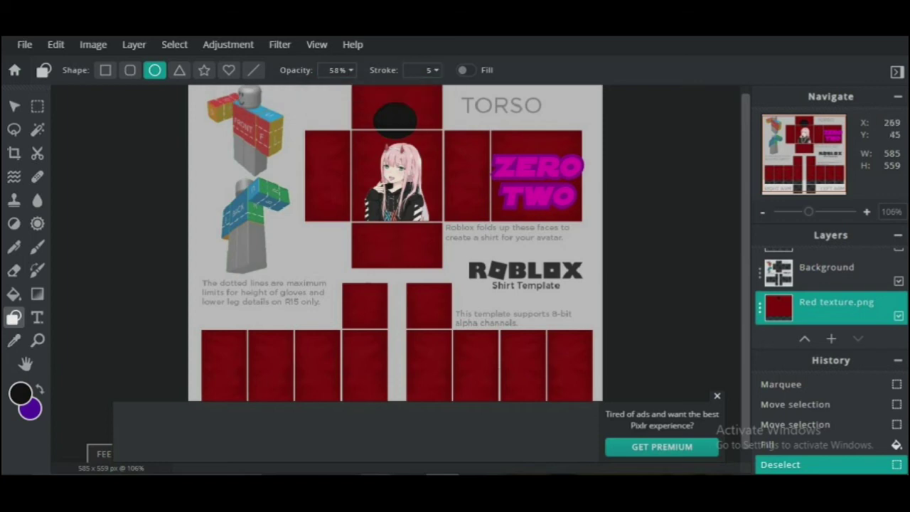
{"action": "key", "text": "i"}
{"action": "left_click", "coordinate": [405, 165]}
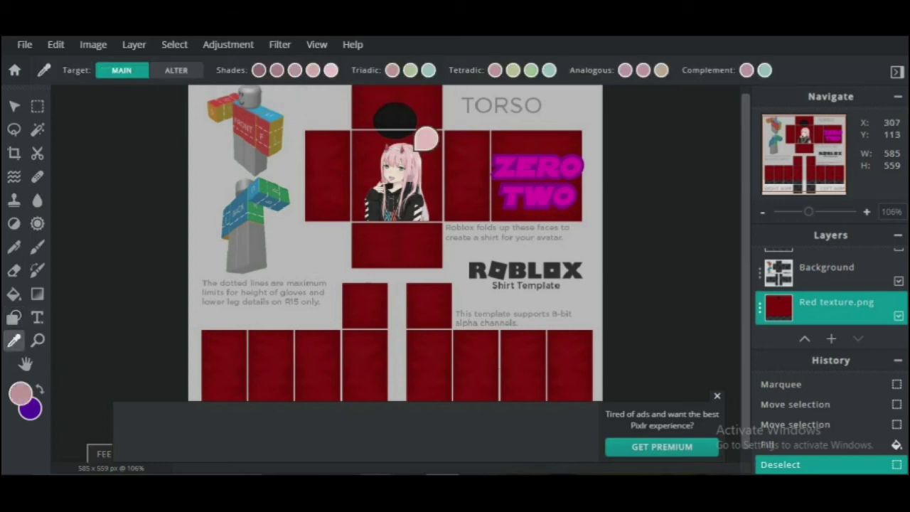
Try outlining the black neckline with a pink ellipse of stroke 5, first at 100% and again at 50% opacity
{"action": "key", "text": "u"}
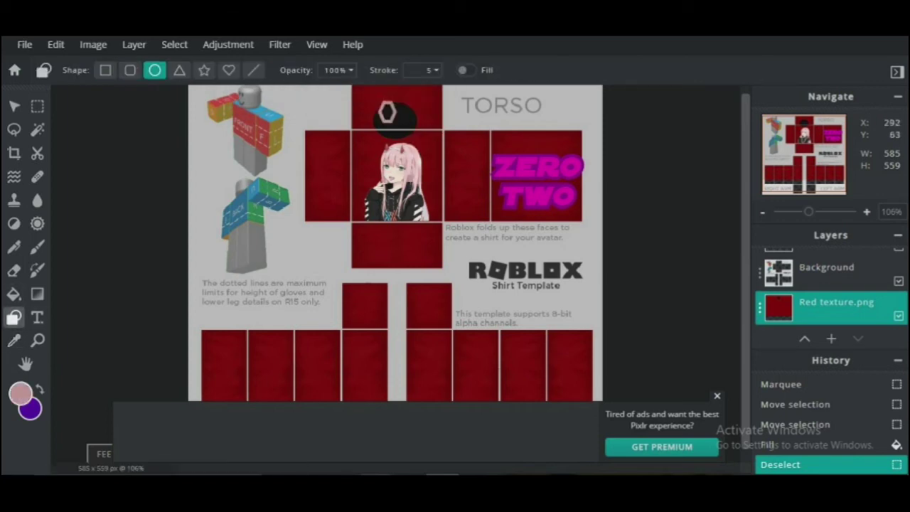
{"action": "left_click_drag", "start_coordinate": [378, 101], "coordinate": [417, 137]}
{"action": "key", "text": "ctrl+z"}
{"action": "left_click", "coordinate": [336, 70]}
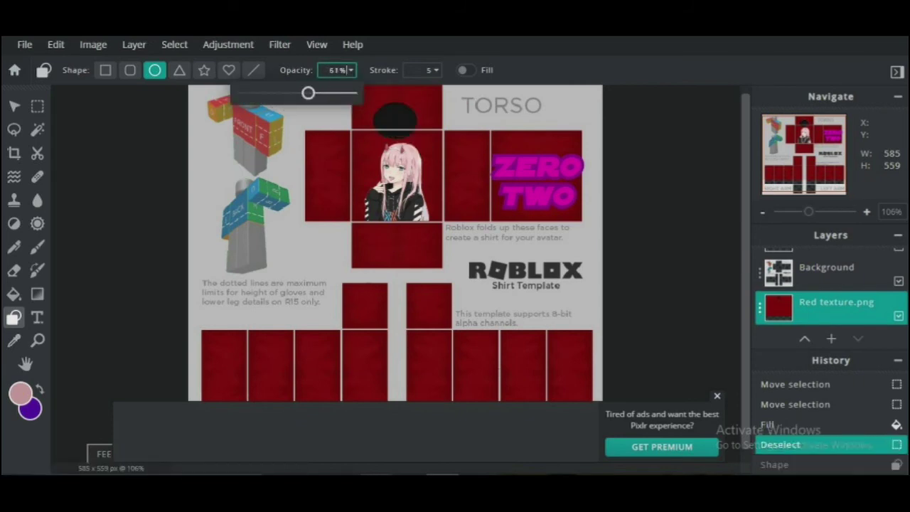
{"action": "scroll", "coordinate": [405, 118], "scroll_direction": "up", "scroll_amount": 4}
{"action": "left_click_drag", "start_coordinate": [745, 231], "coordinate": [745, 210]}
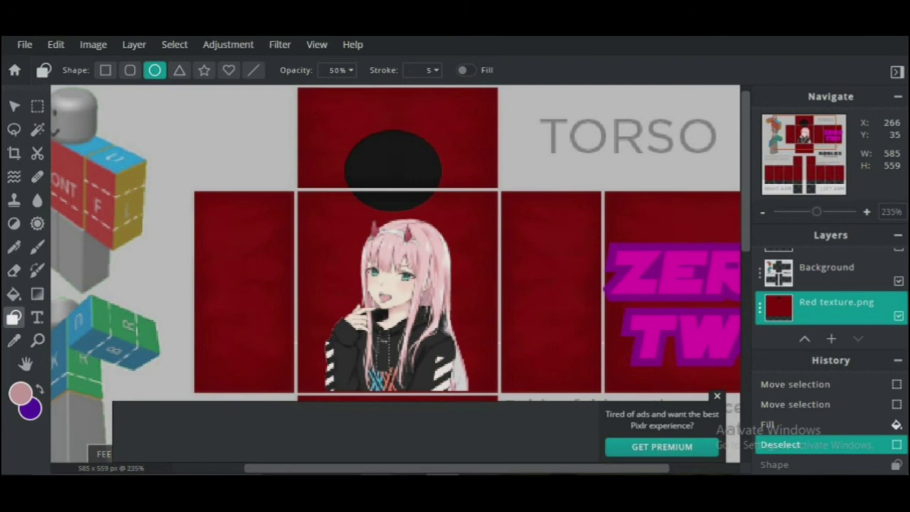
{"action": "left_click_drag", "start_coordinate": [353, 130], "coordinate": [438, 207]}
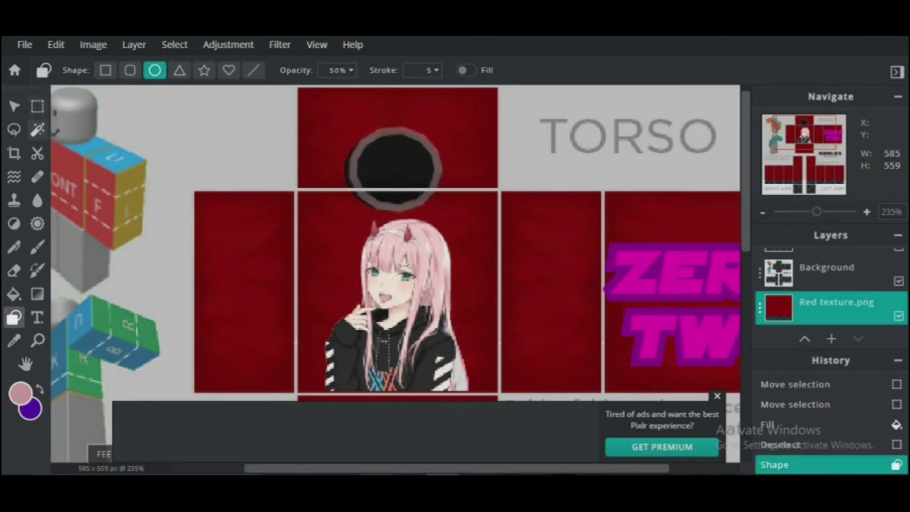
Try an elliptical selection of about 80 × 64 px around the outlined neckline, and undo it together with the 50% outline
{"action": "left_click", "coordinate": [38, 106]}
{"action": "mouse_move", "coordinate": [329, 121]}
{"action": "left_mouse_down"}
{"action": "mouse_move", "coordinate": [455, 214]}
{"action": "mouse_move", "coordinate": [454, 223]}
{"action": "left_mouse_up"}
{"action": "left_click_drag", "start_coordinate": [390, 164], "coordinate": [380, 163]}
{"action": "key", "text": "ctrl+z"}
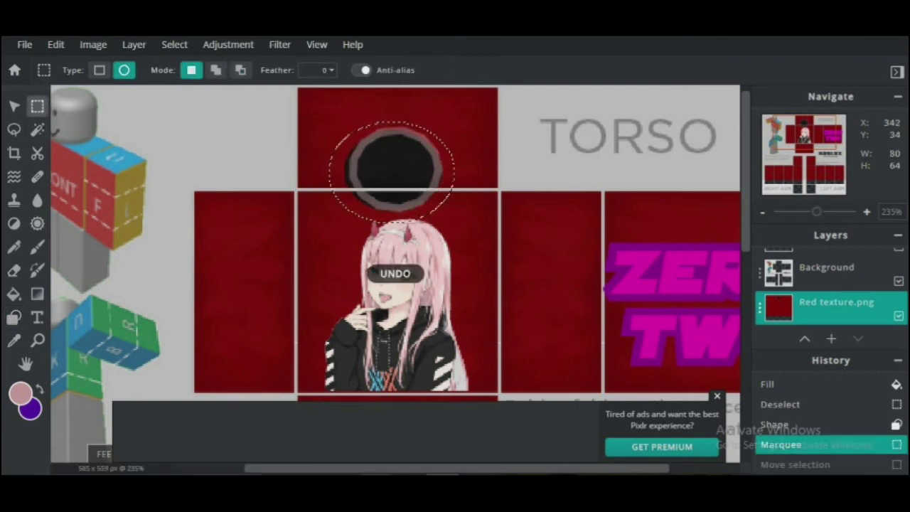
{"action": "key", "text": "ctrl+z"}
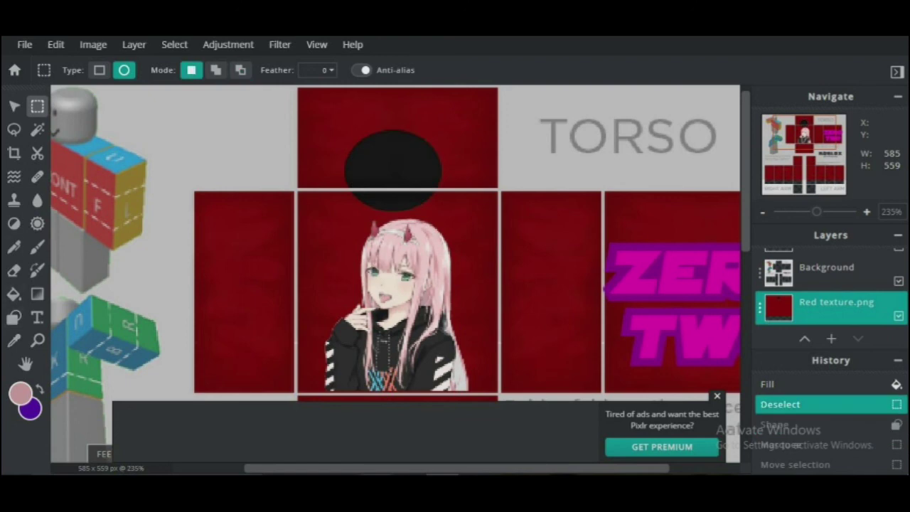
Try fitting another ellipse over the black neckline at 100% opacity and undo the attempt
{"action": "mouse_move", "coordinate": [344, 131]}
{"action": "left_mouse_down"}
{"action": "mouse_move", "coordinate": [398, 189]}
{"action": "mouse_move", "coordinate": [443, 189]}
{"action": "left_mouse_up"}
{"action": "key", "text": "ctrl+z"}
{"action": "left_click", "coordinate": [14, 318]}
{"action": "key", "text": "ctrl+z"}
{"action": "left_click_drag", "start_coordinate": [364, 138], "coordinate": [443, 212]}
{"action": "scroll", "coordinate": [516, 135], "scroll_direction": "down", "scroll_amount": 3}
{"action": "key", "text": "ctrl+z"}
{"action": "scroll", "coordinate": [501, 135], "scroll_direction": "up", "scroll_amount": 4}
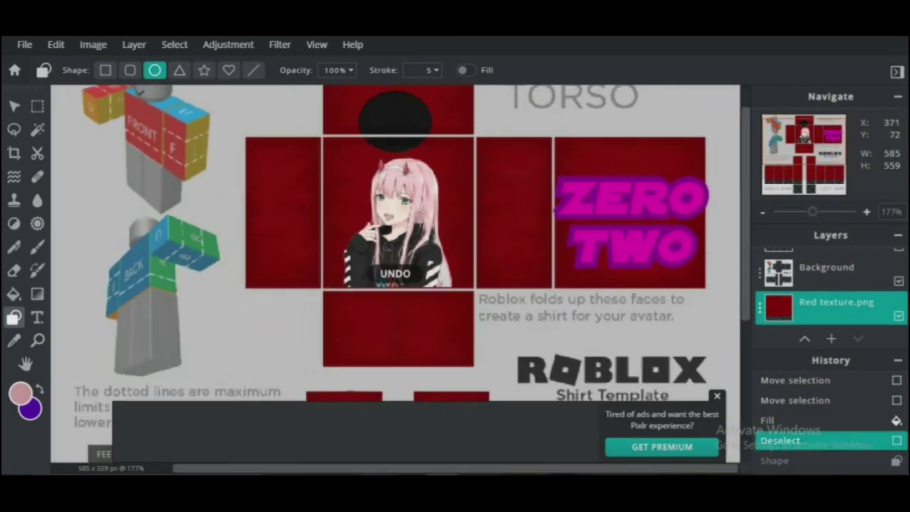
Outline the black neckline ellipse with a pink ellipse at 62% opacity and stroke 5, matching its edges
{"action": "left_click_drag", "start_coordinate": [350, 71], "coordinate": [346, 71]}
{"action": "scroll", "coordinate": [385, 114], "scroll_direction": "down", "scroll_amount": 2}
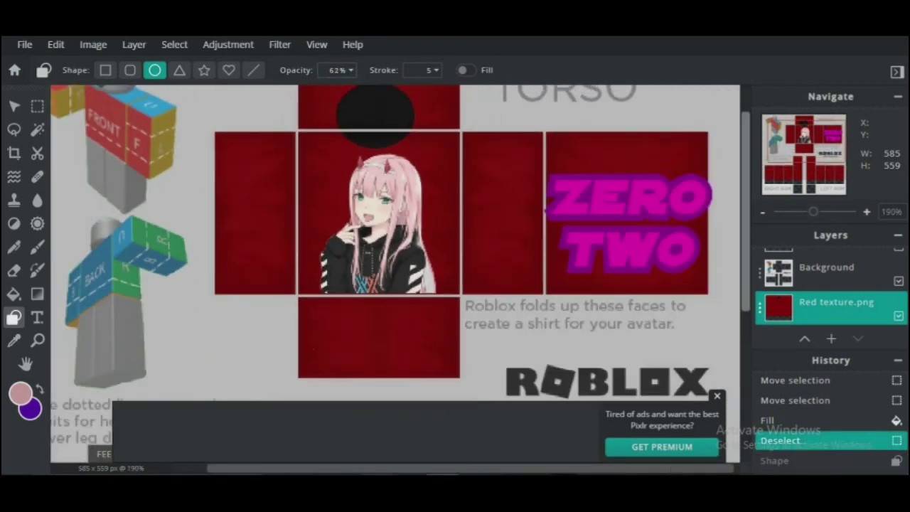
{"action": "left_click_drag", "start_coordinate": [745, 177], "coordinate": [745, 146]}
{"action": "mouse_move", "coordinate": [340, 137]}
{"action": "left_mouse_down"}
{"action": "mouse_move", "coordinate": [411, 186]}
{"action": "mouse_move", "coordinate": [413, 198]}
{"action": "left_mouse_up"}
{"action": "right_click", "coordinate": [331, 131]}
{"action": "key", "text": "ctrl+z"}
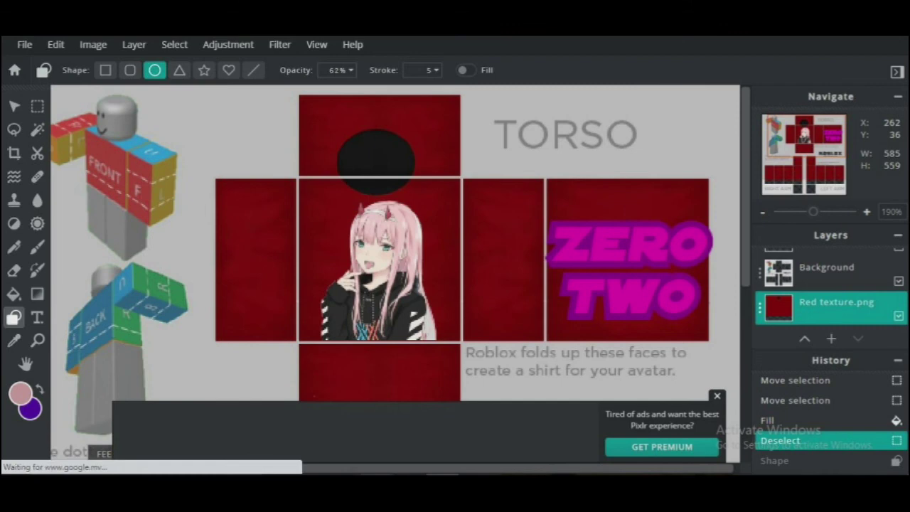
{"action": "left_click_drag", "start_coordinate": [336, 127], "coordinate": [414, 195]}
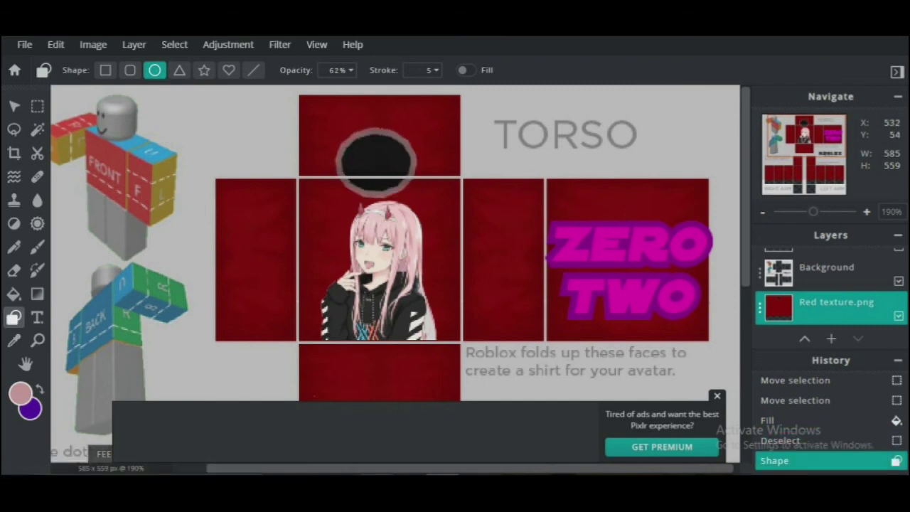
Open the image saving options for the finished shirt template
{"action": "scroll", "coordinate": [395, 241], "scroll_direction": "down", "scroll_amount": 2}
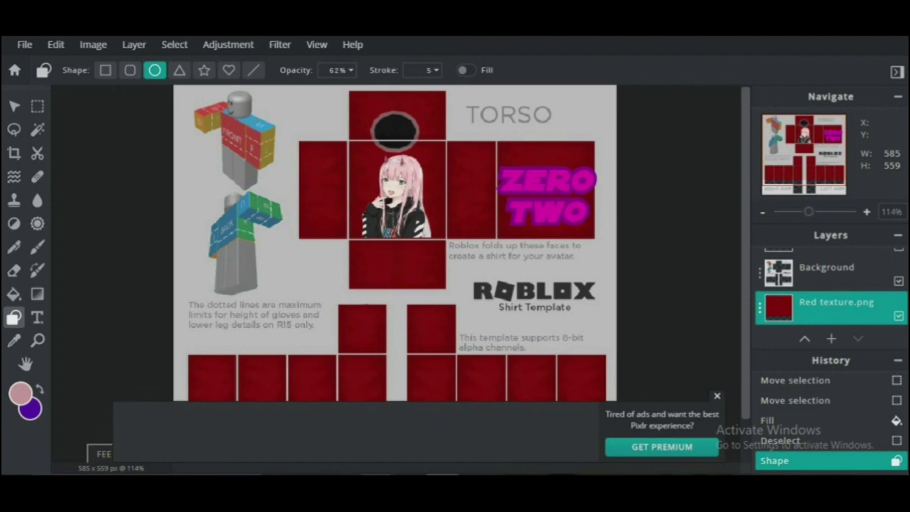
{"action": "left_click", "coordinate": [25, 44]}
{"action": "left_click", "coordinate": [24, 44]}
{"action": "left_click", "coordinate": [30, 162]}
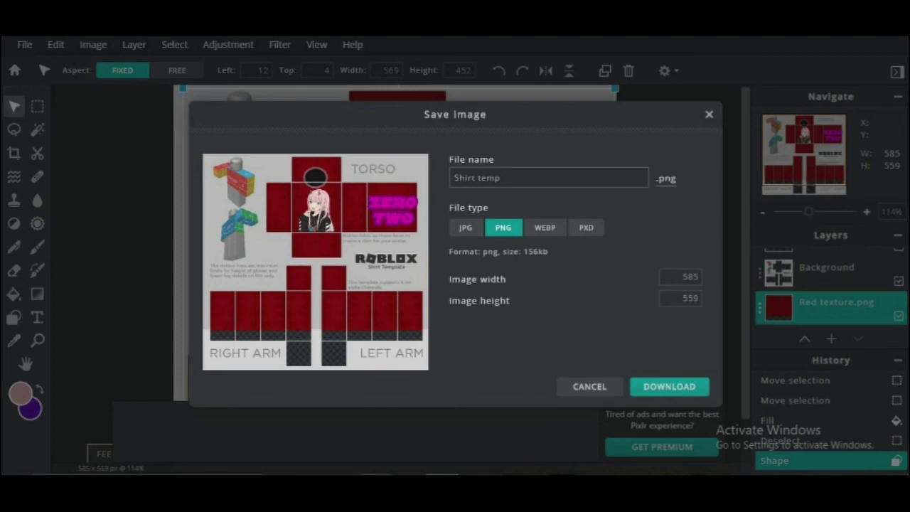